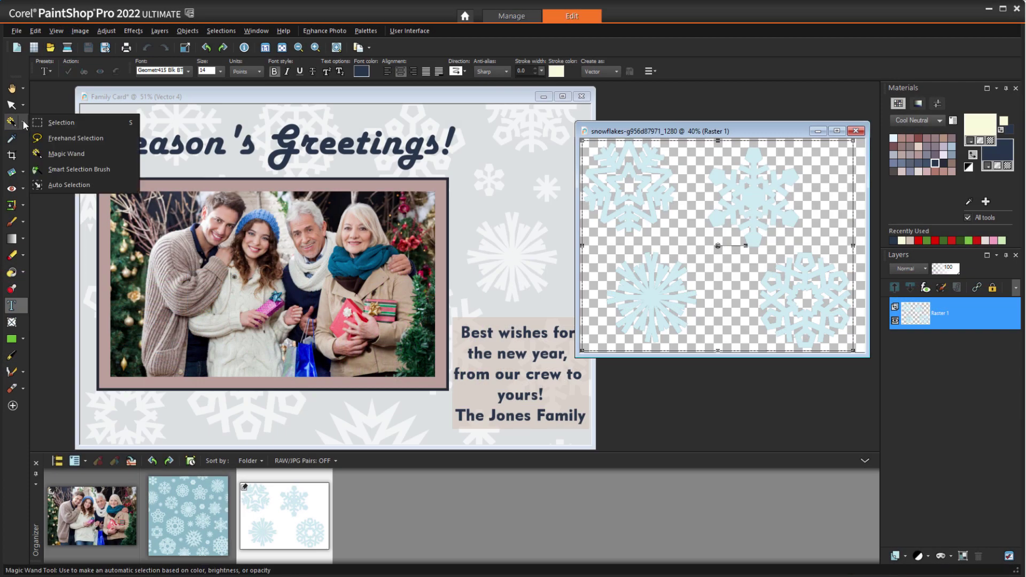
# Copy the top-left snowflake and paste it onto the Family Card as a new layer.
pyautogui.click(63, 124)
pyautogui.moveTo(581, 140); pyautogui.dragTo(681, 236)
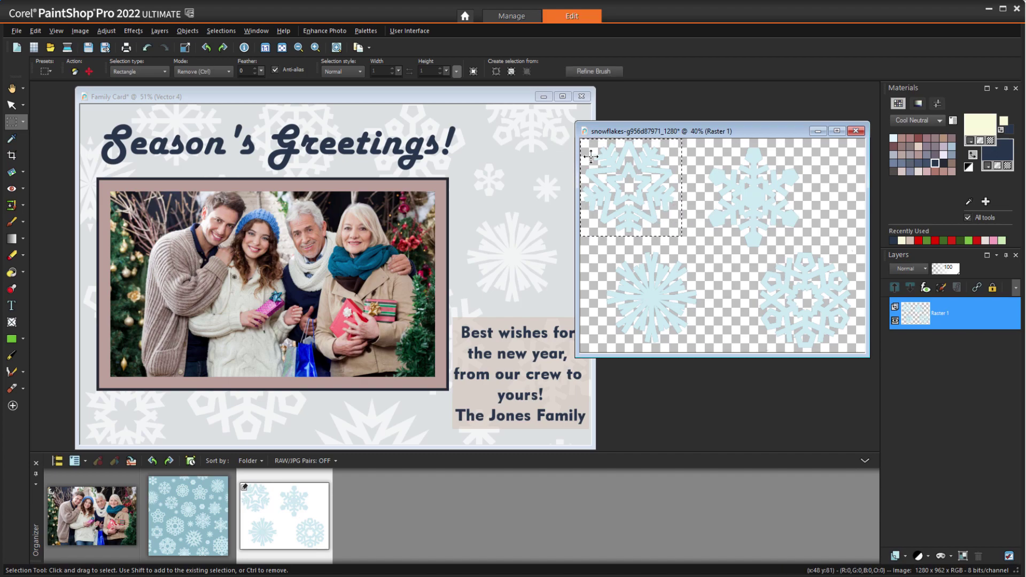
pyautogui.click(471, 98)
pyautogui.press('ctrl')
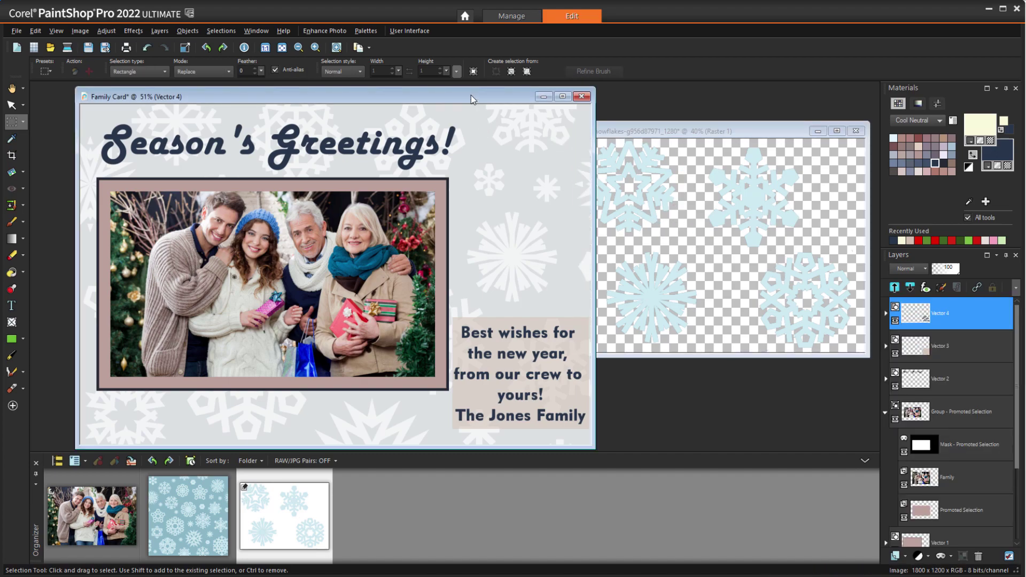
pyautogui.hotkey('ctrl', 'v')
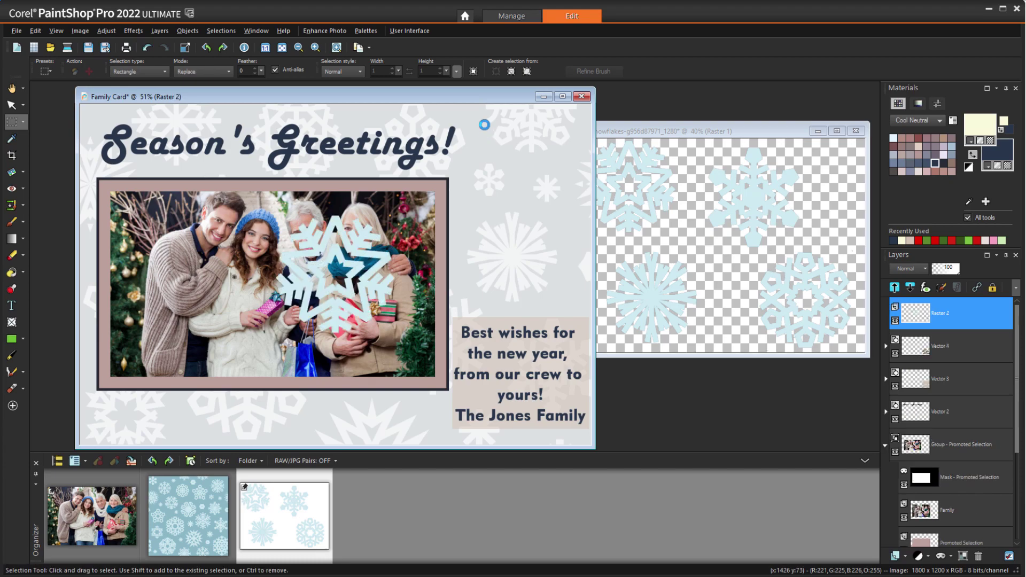
# Move the snowflake to the card's upper right, shrink it to about 82%, and rotate it about 22.6 degrees.
pyautogui.click(11, 105)
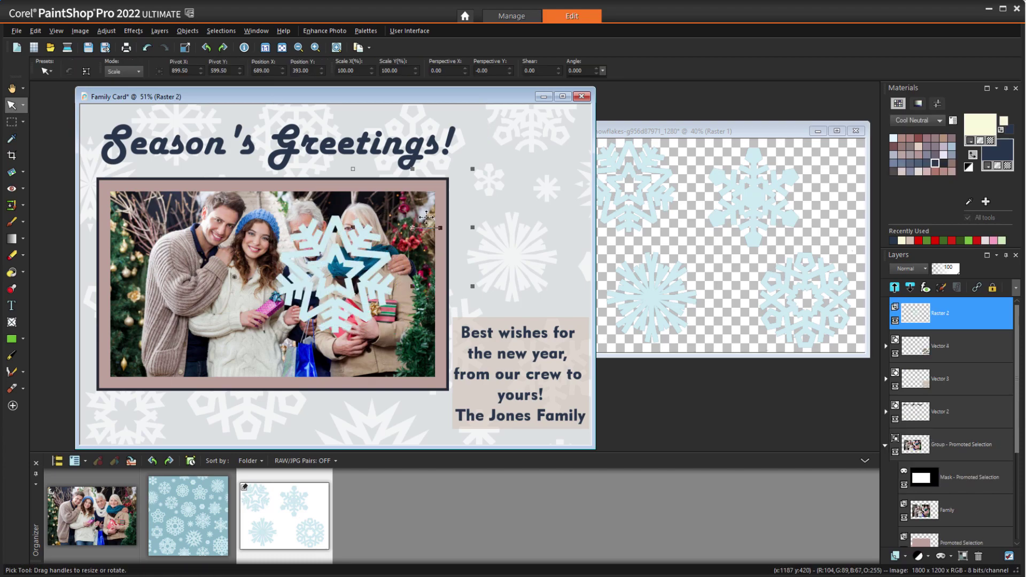
pyautogui.moveTo(425, 216); pyautogui.dragTo(612, 114)
pyautogui.moveTo(460, 234); pyautogui.dragTo(483, 210)
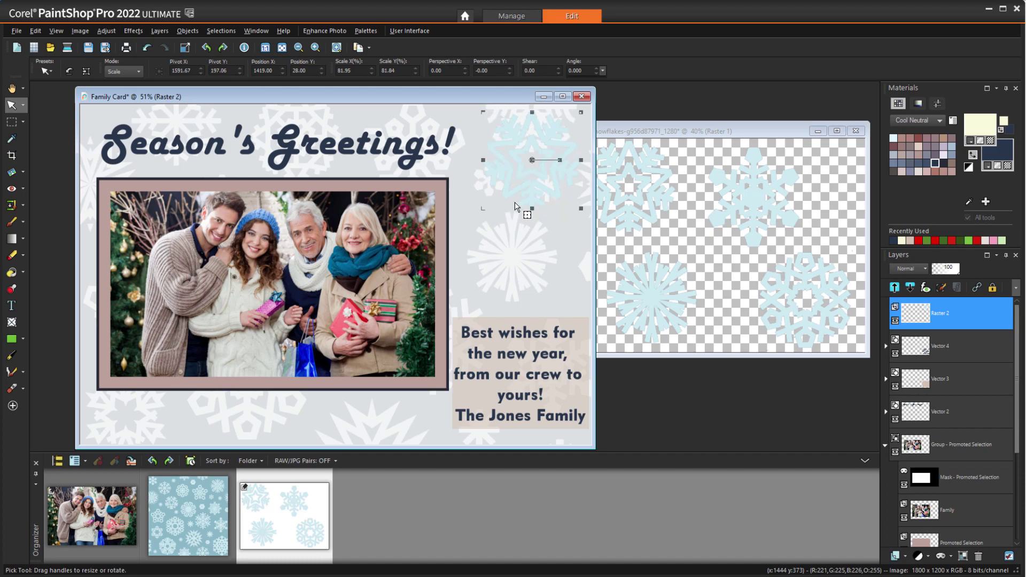
pyautogui.moveTo(559, 160); pyautogui.dragTo(557, 171)
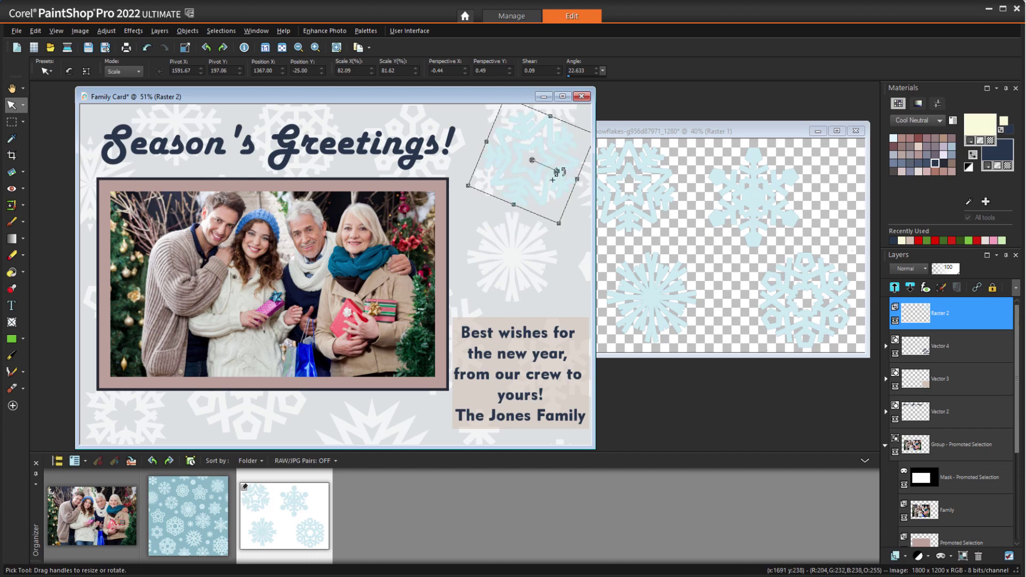
# Recolour the pasted snowflake blue-grey with the Color Changer.
pyautogui.click(893, 162)
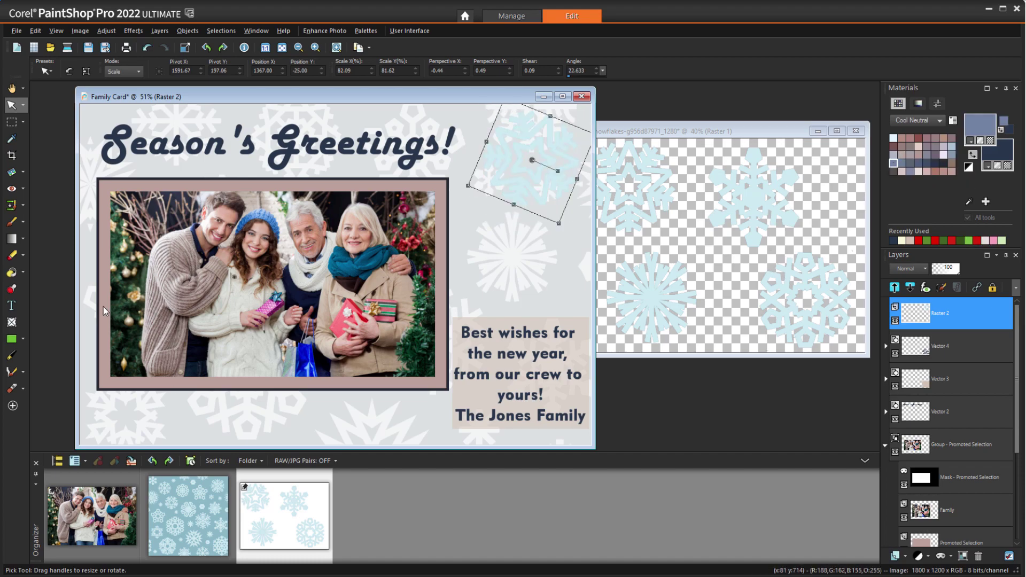
pyautogui.click(23, 272)
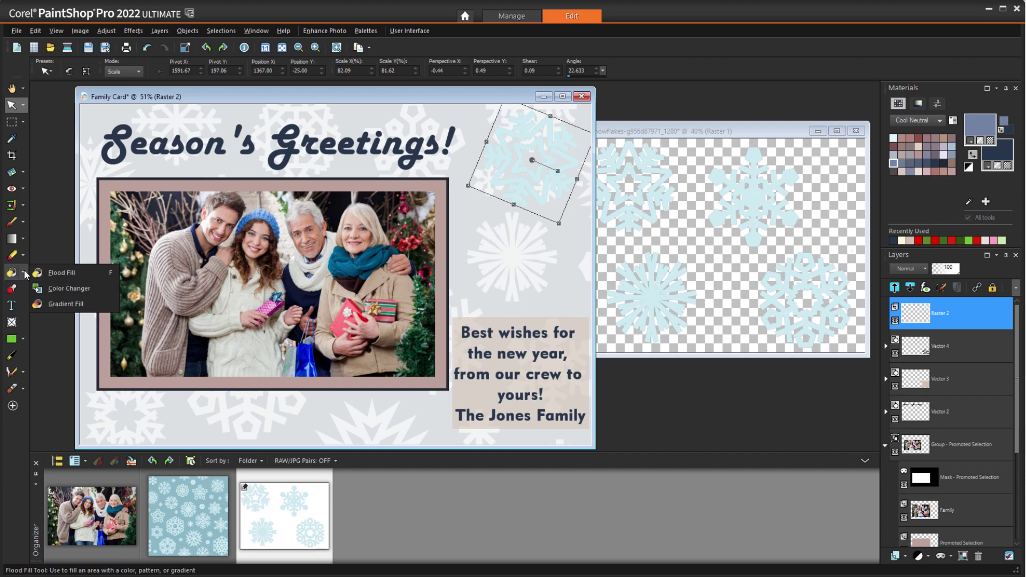
pyautogui.click(92, 290)
pyautogui.click(509, 177)
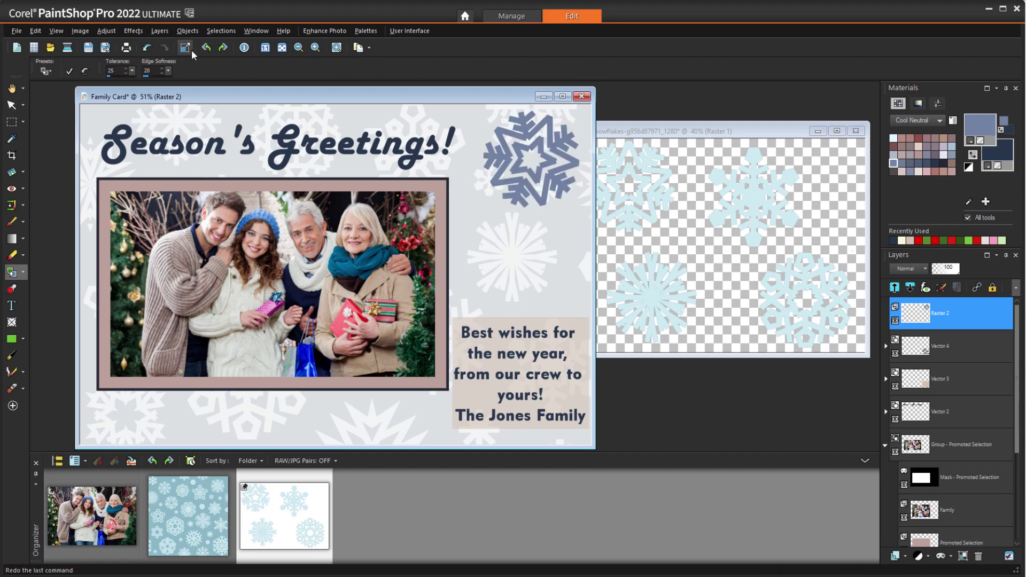
# Add a 3D drop shadow to the snowflake with vertical and horizontal offsets of 6.
pyautogui.click(134, 31)
pyautogui.moveTo(198, 81)
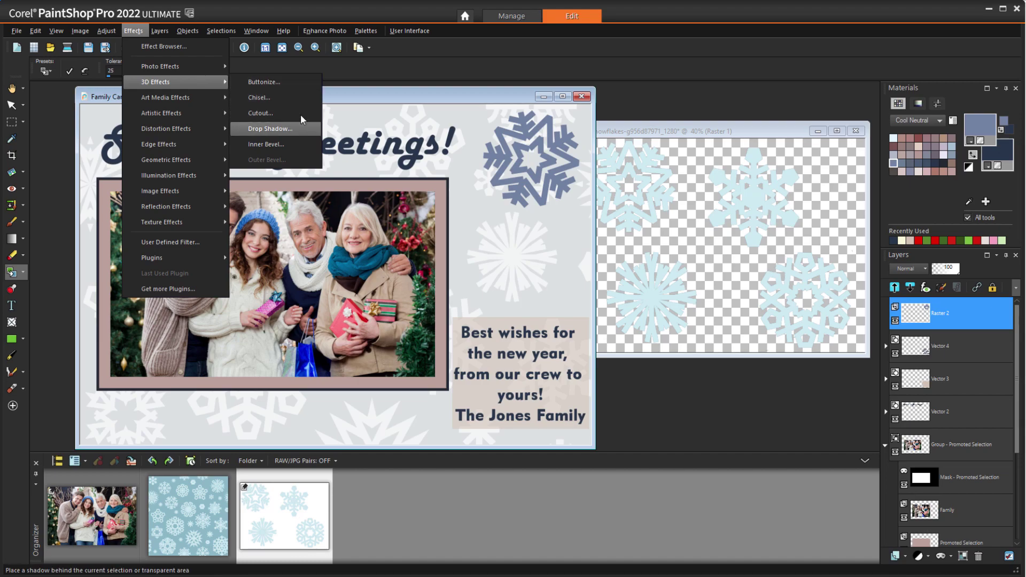
pyautogui.click(288, 128)
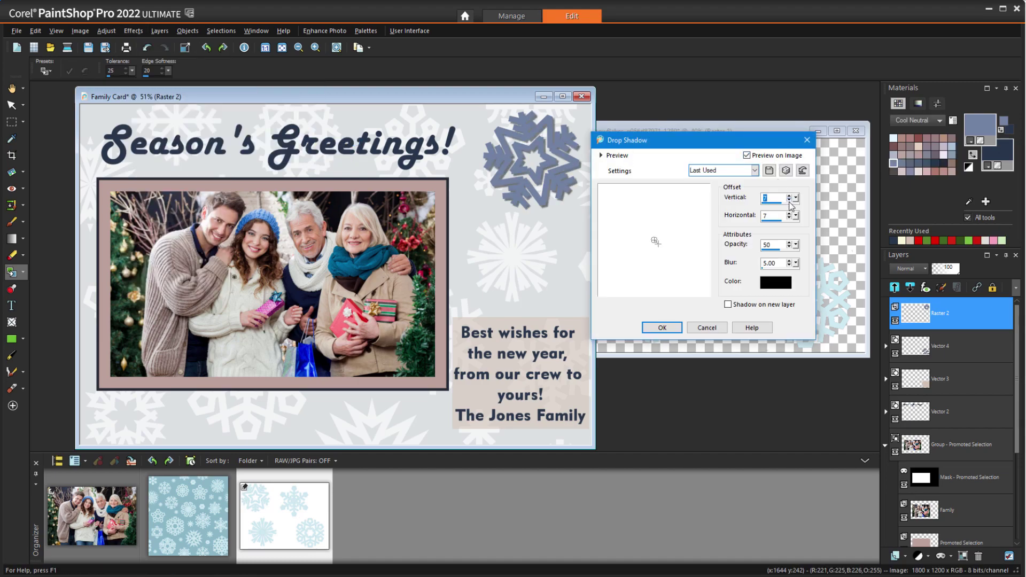
pyautogui.click(789, 201)
pyautogui.click(788, 219)
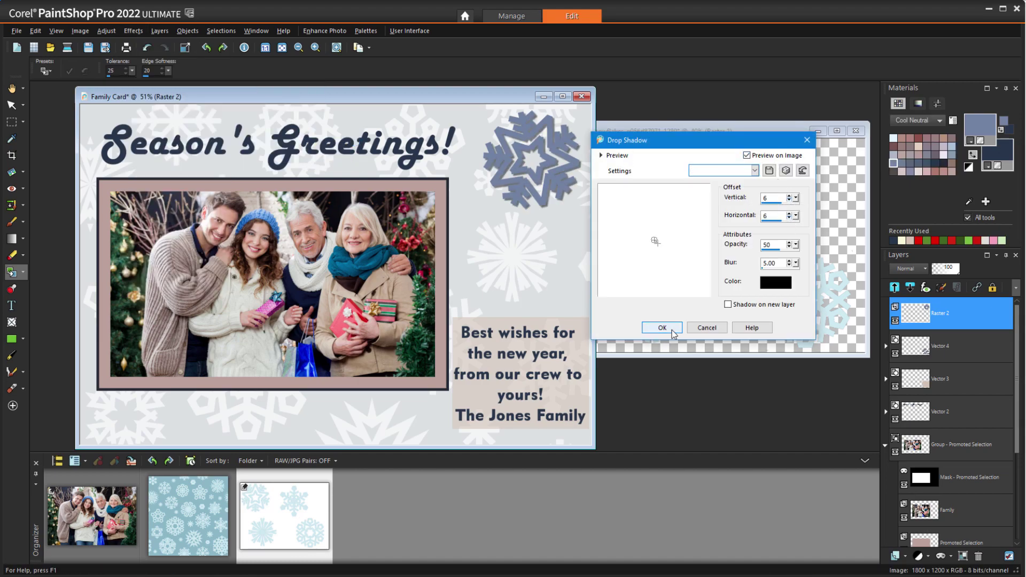
pyautogui.click(663, 328)
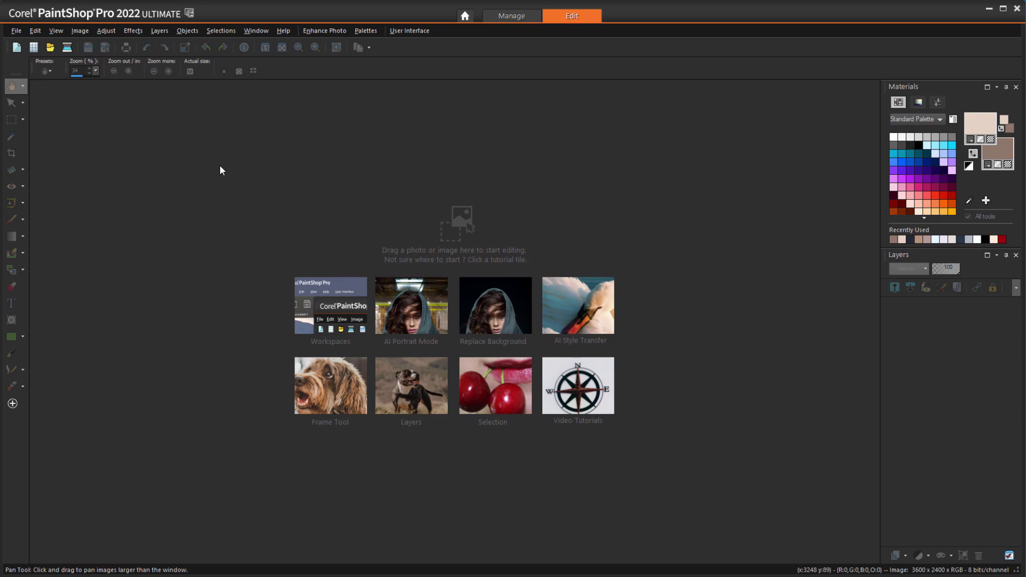
# Create a transparent 4x6 photo print image, 1800 x 1200 pixels at 300 ppi.
pyautogui.click(17, 47)
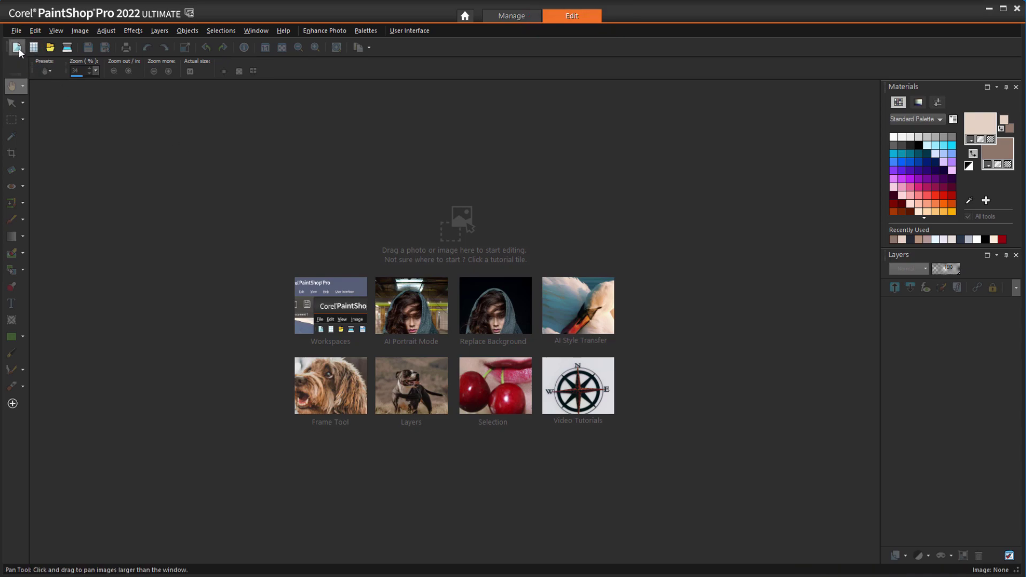
pyautogui.click(307, 260)
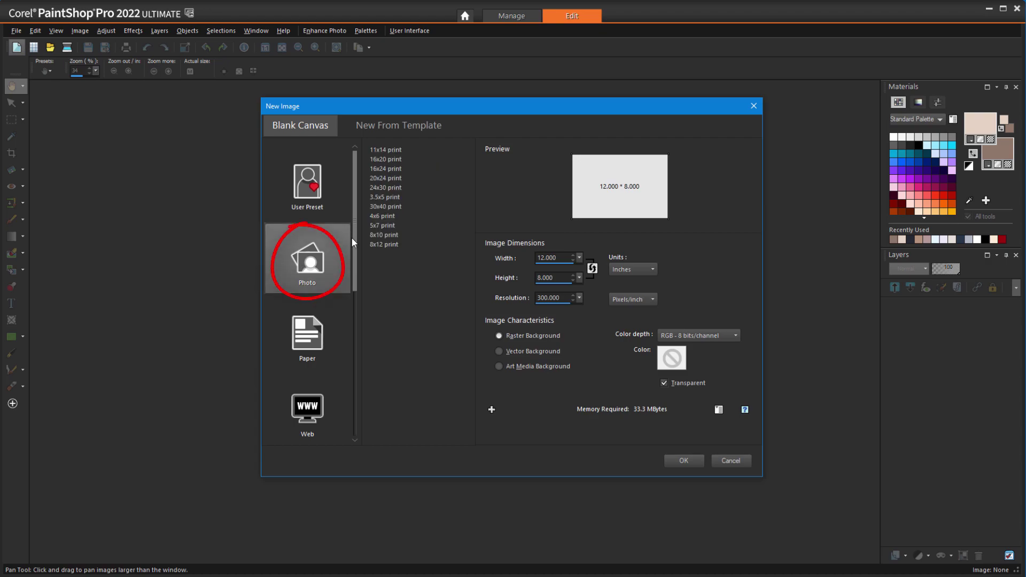
pyautogui.click(398, 216)
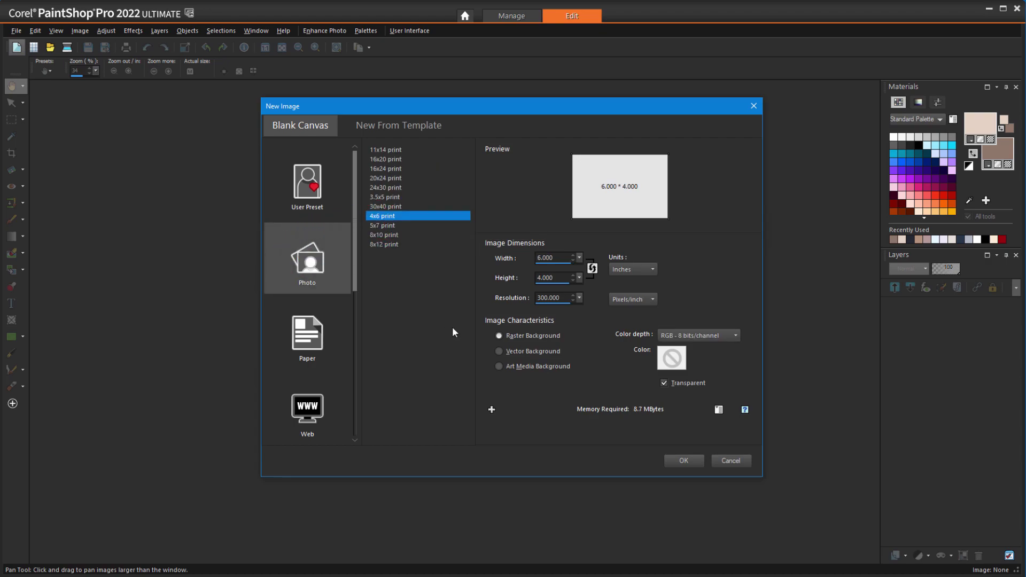
pyautogui.click(681, 462)
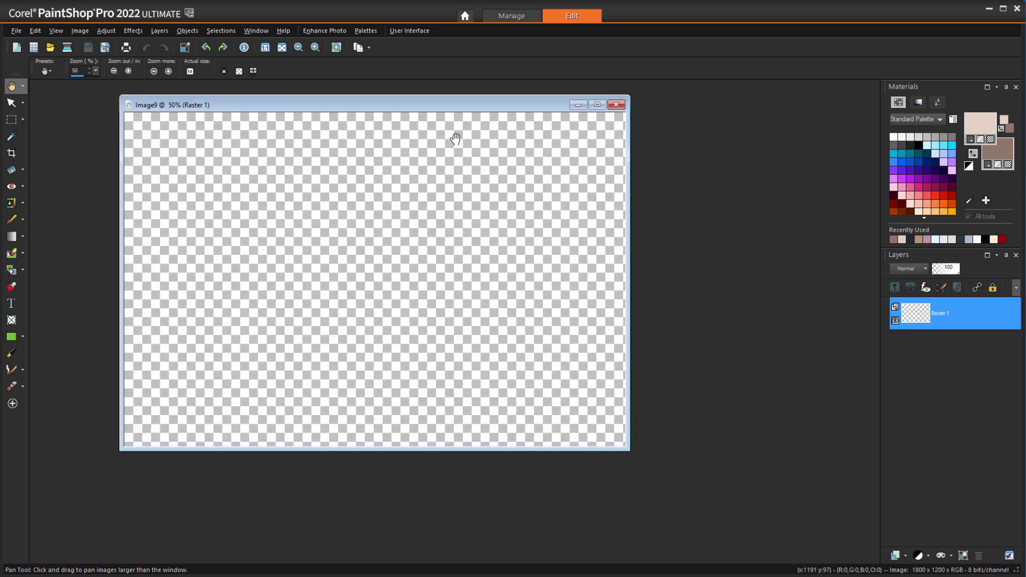
# Open the Family photo and position its window to the right of the blank Image9.
pyautogui.click(16, 30)
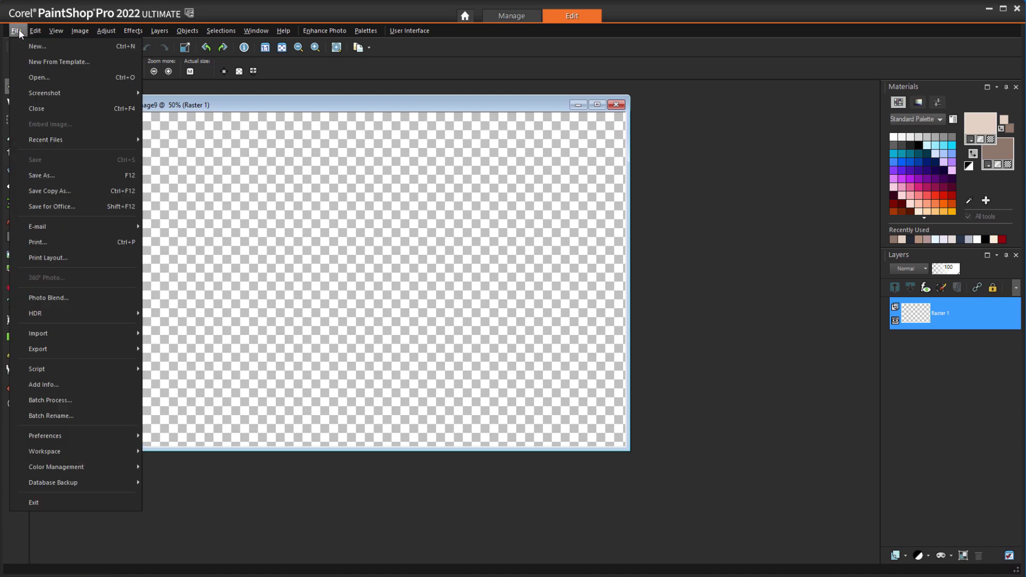
pyautogui.click(54, 78)
pyautogui.click(507, 235)
pyautogui.click(659, 421)
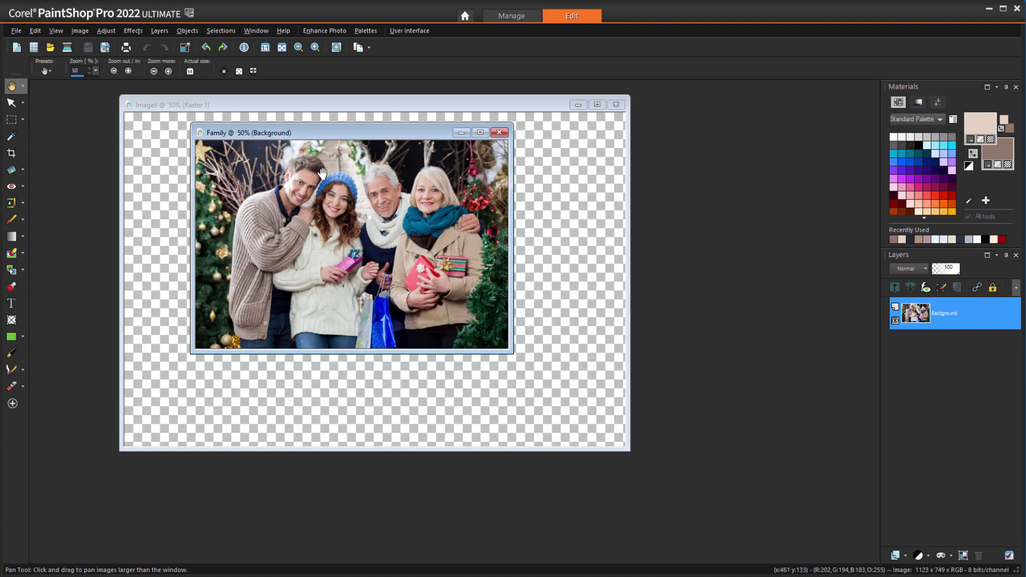
pyautogui.moveTo(337, 141); pyautogui.dragTo(665, 138)
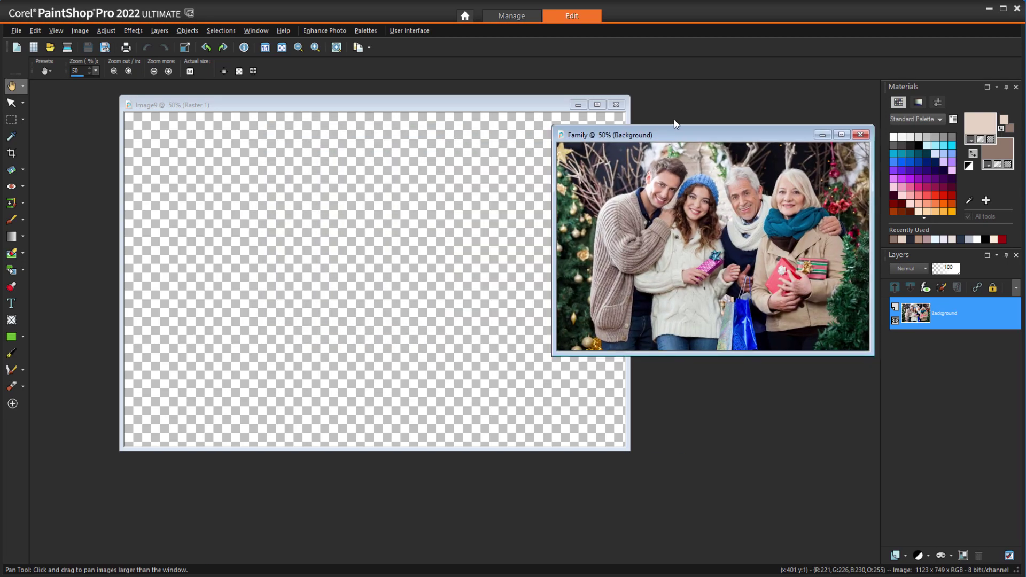
# Show the Organizer palette and point it at the holiday card images folder.
pyautogui.rightClick(460, 50)
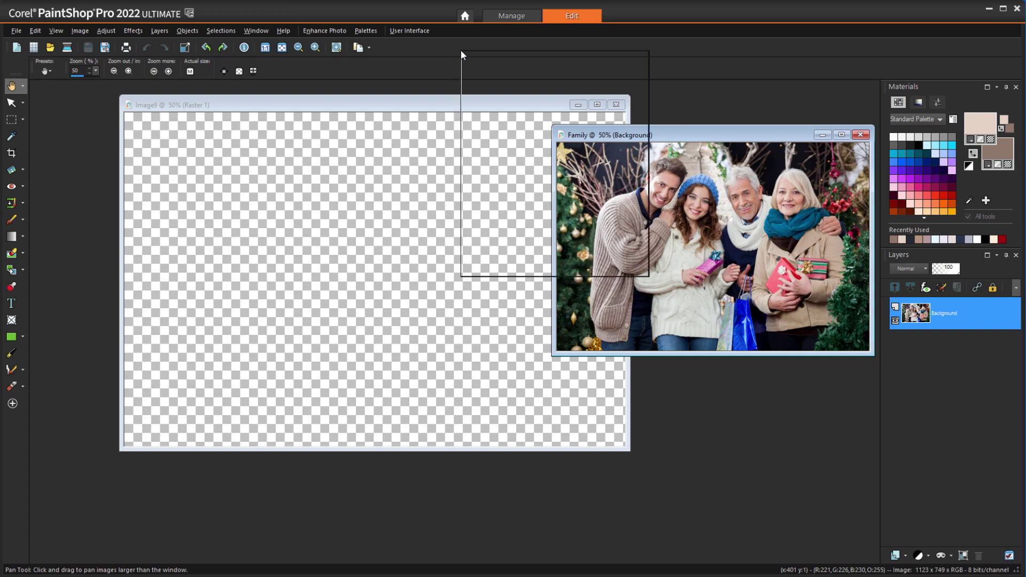
pyautogui.moveTo(566, 182)
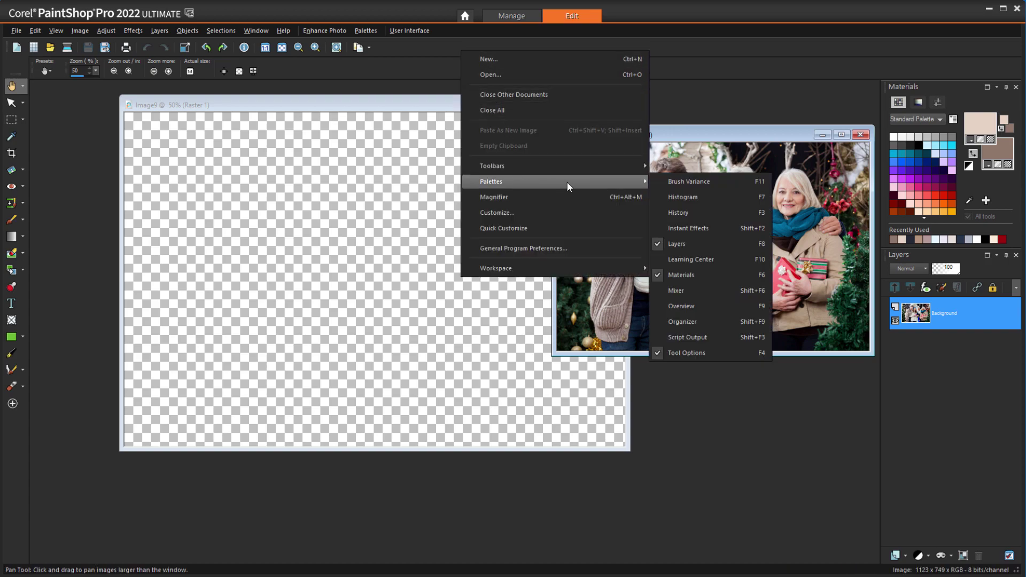
pyautogui.click(682, 321)
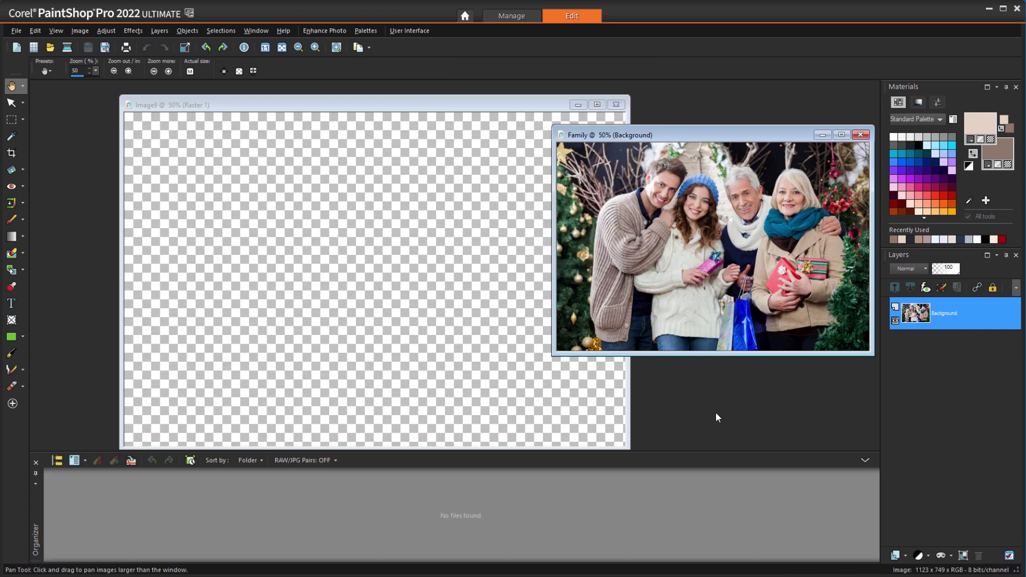
pyautogui.click(57, 460)
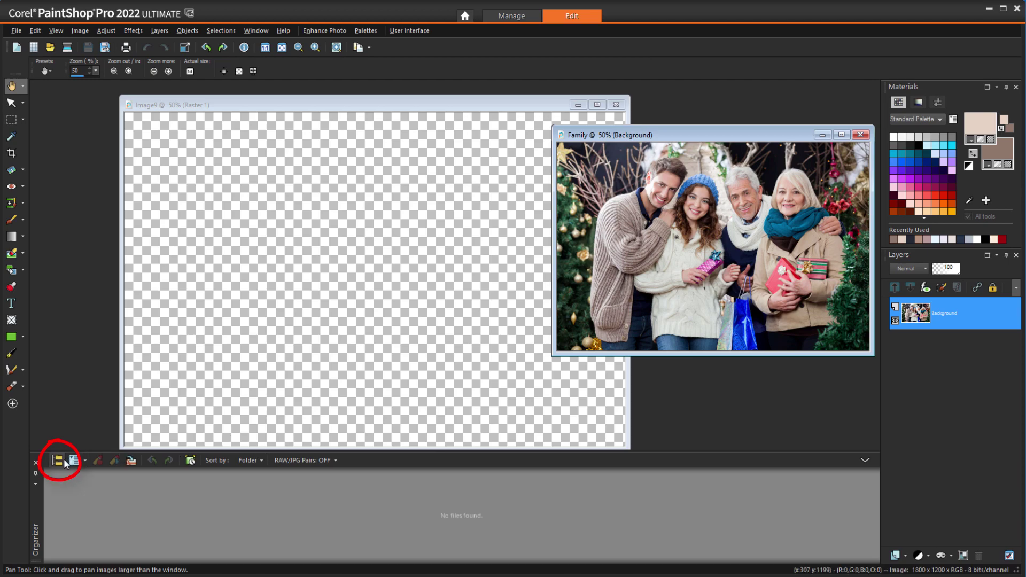
pyautogui.click(155, 369)
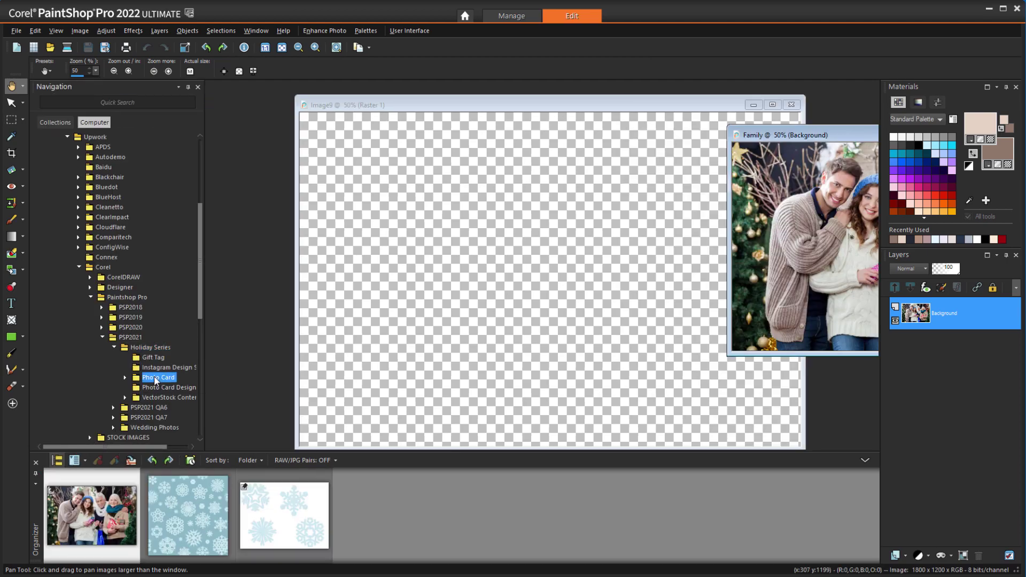
pyautogui.click(198, 87)
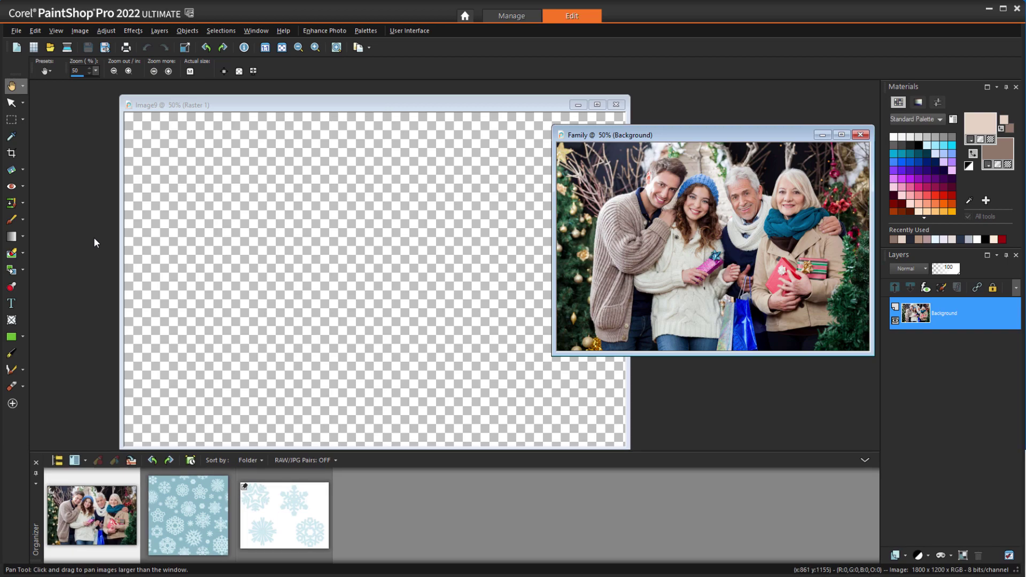
# Pin the Organizer so the photo and snowflake thumbnails stay permanently visible.
pyautogui.click(35, 474)
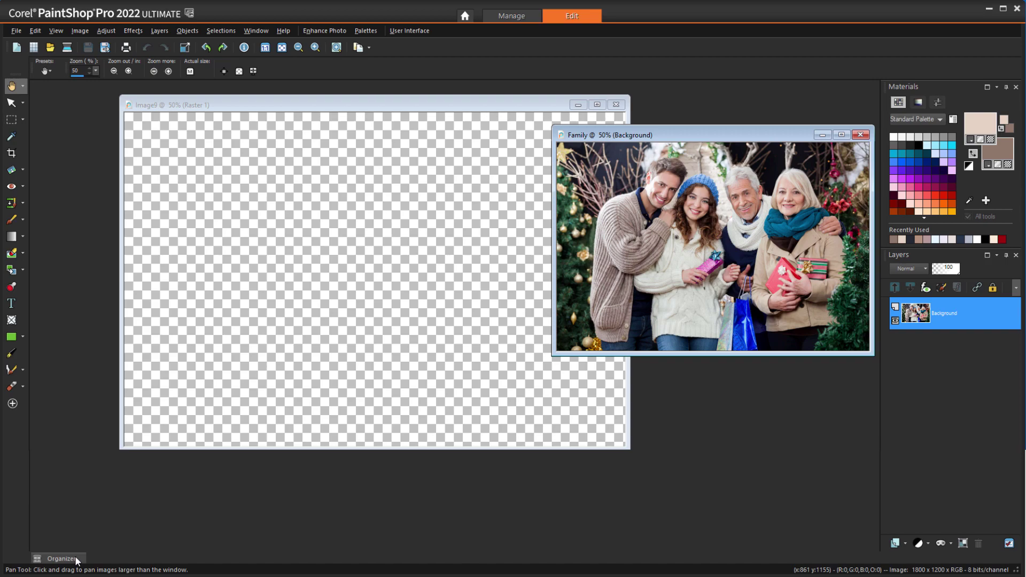
pyautogui.moveTo(77, 561)
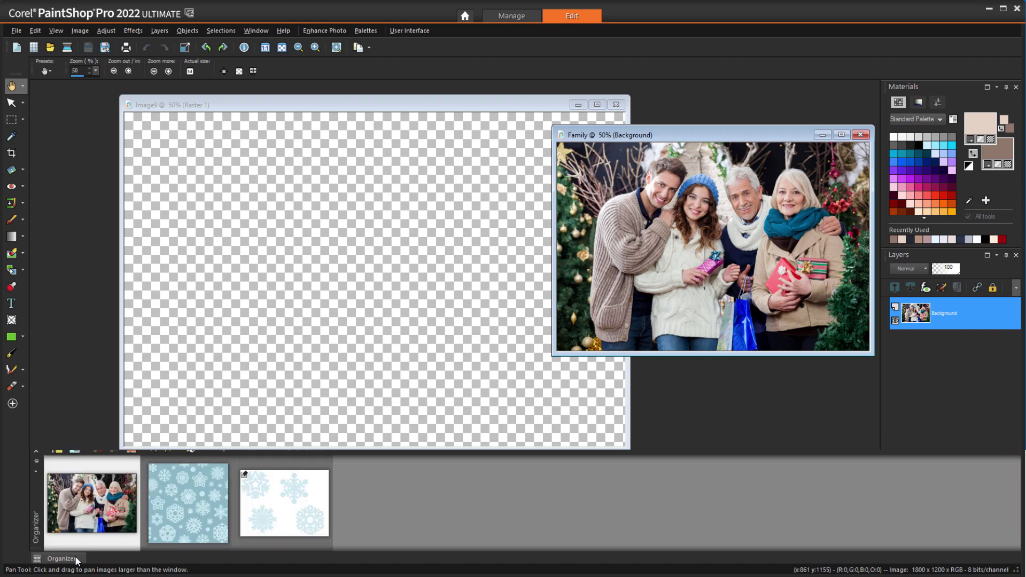
pyautogui.click(37, 462)
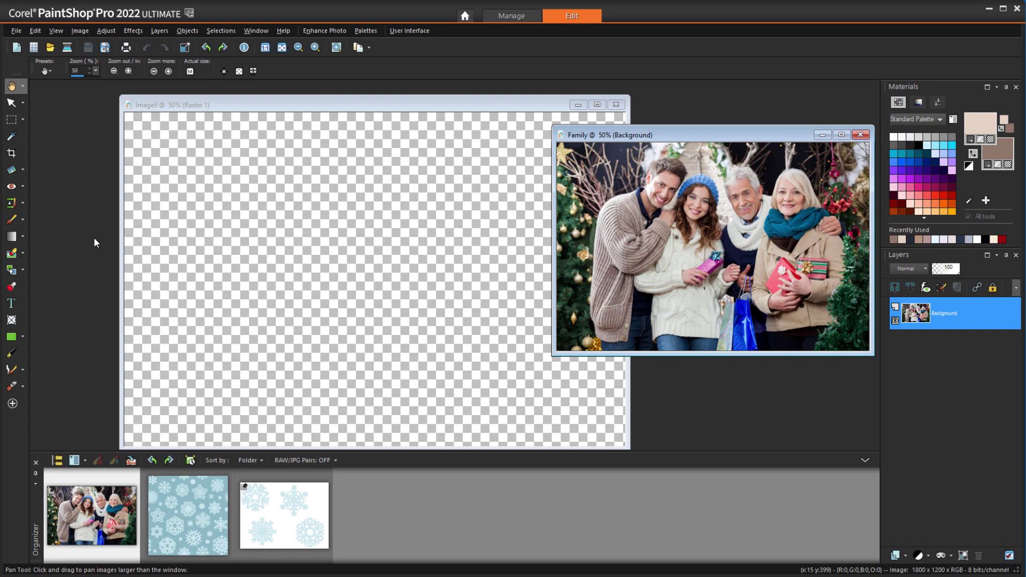
# After trying Aerial Photography, Corgi and Curious Fox, switch the swatches to Cool Neutral.
pyautogui.click(935, 119)
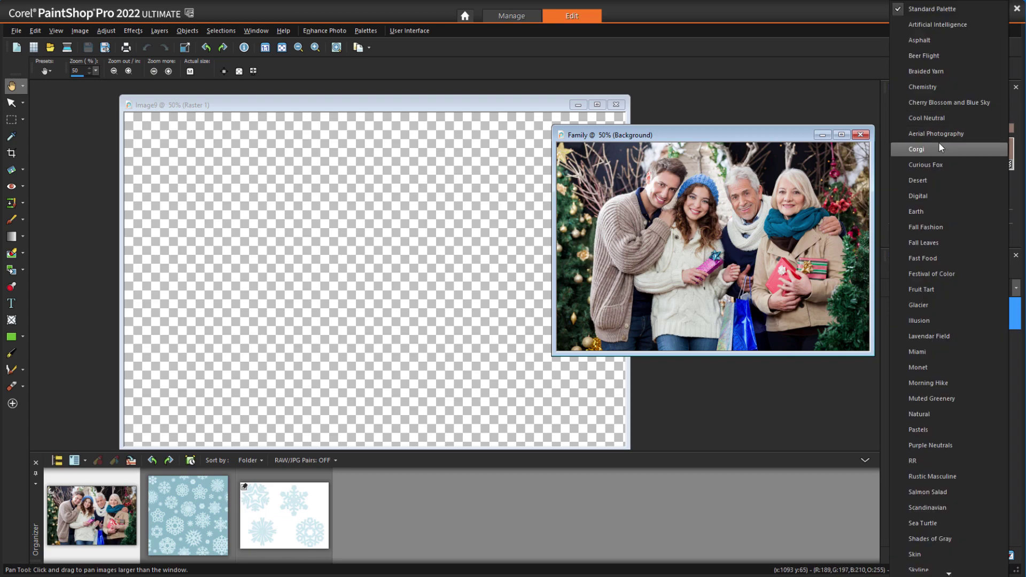
pyautogui.click(938, 141)
pyautogui.click(939, 119)
pyautogui.click(944, 149)
pyautogui.click(939, 119)
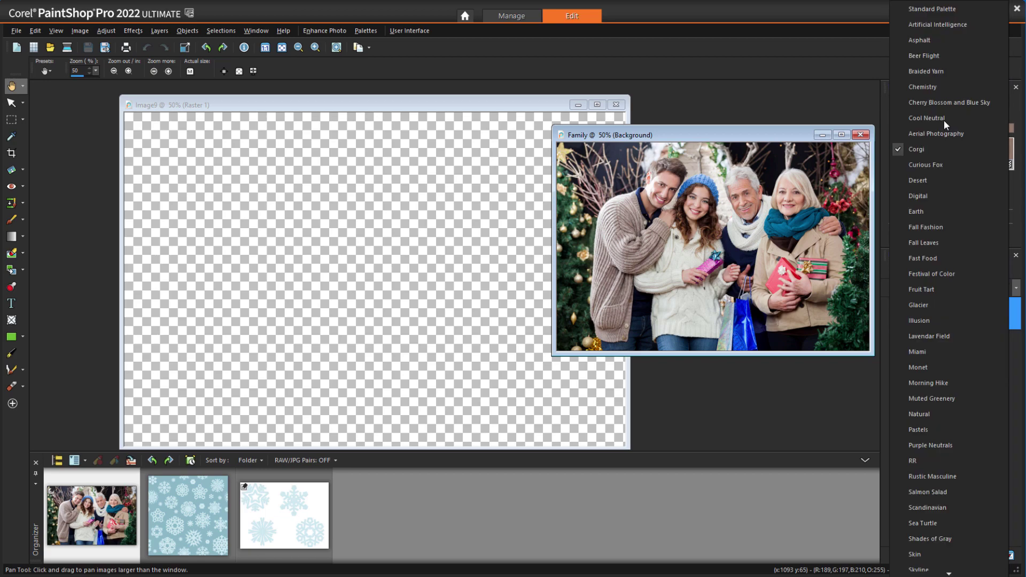
pyautogui.click(942, 165)
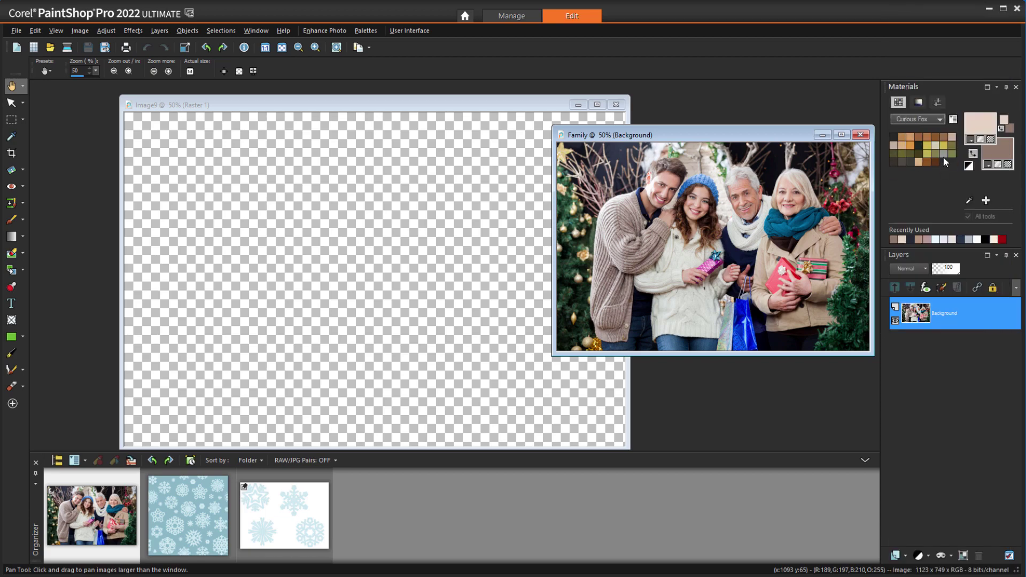
pyautogui.click(940, 117)
pyautogui.click(945, 118)
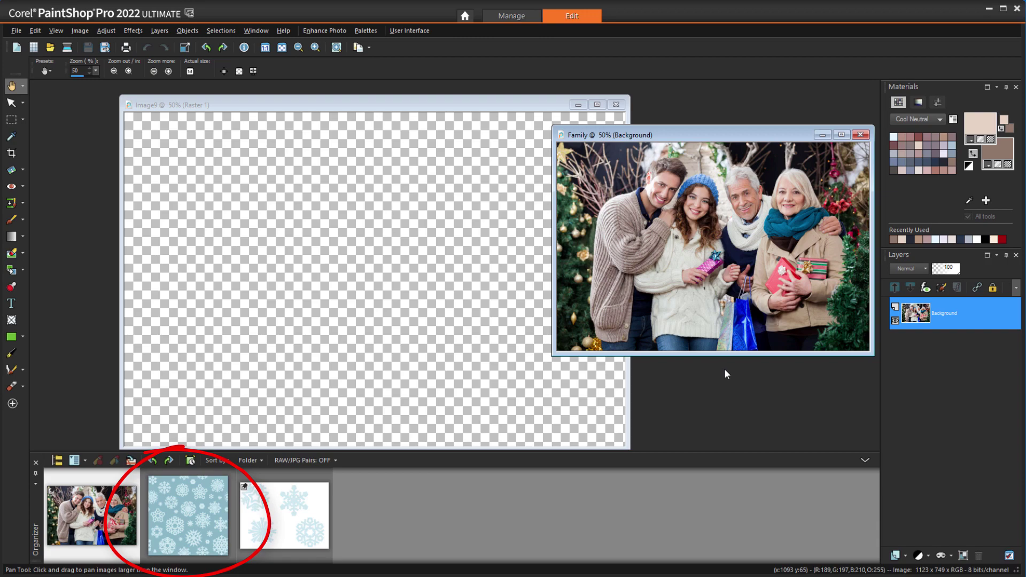
# Add the blue snowflake pattern to Image9 as a layer and enlarge the window around the canvas.
pyautogui.click(471, 104)
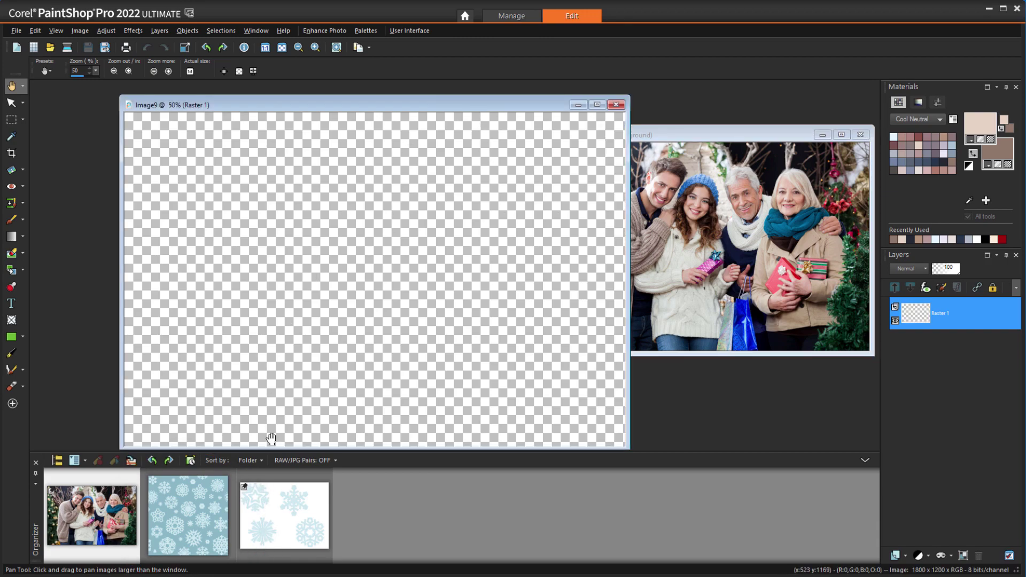
pyautogui.moveTo(206, 496)
pyautogui.mouseDown()
pyautogui.moveTo(448, 481)
pyautogui.moveTo(848, 406)
pyautogui.moveTo(911, 372)
pyautogui.moveTo(938, 303)
pyautogui.mouseUp()
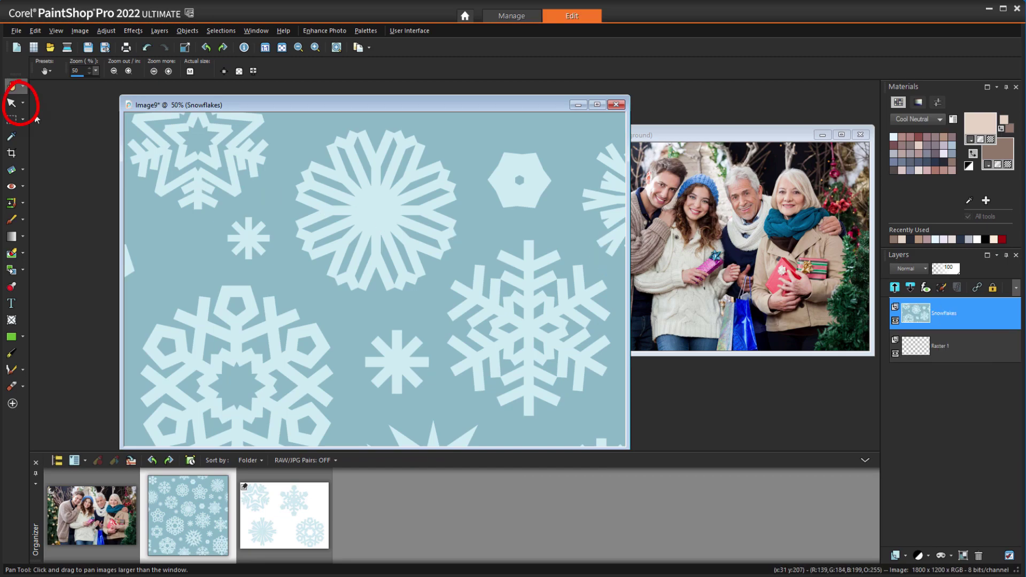
pyautogui.click(12, 102)
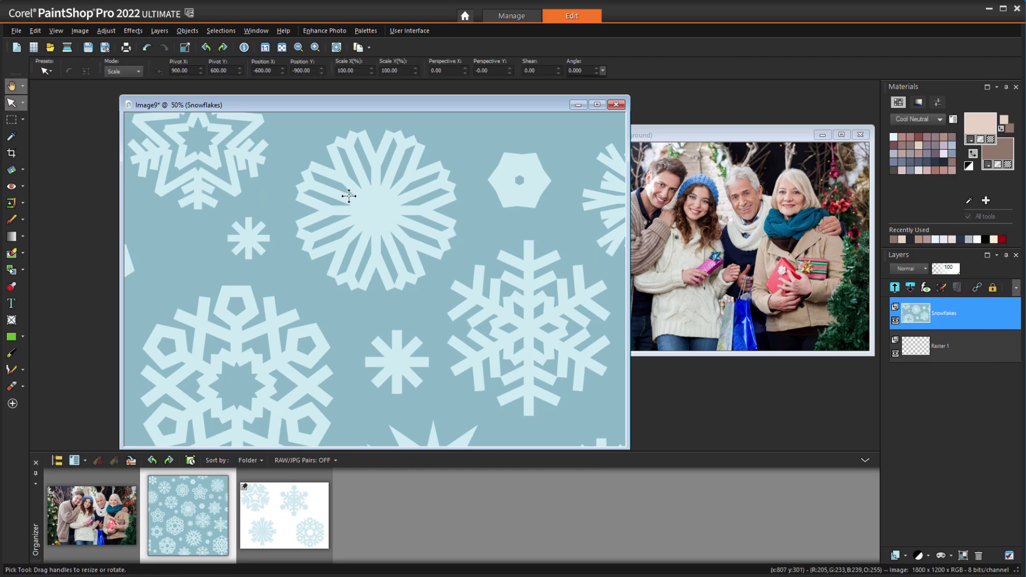
pyautogui.scroll(-4, 346, 190)
pyautogui.moveTo(198, 105); pyautogui.dragTo(379, 267)
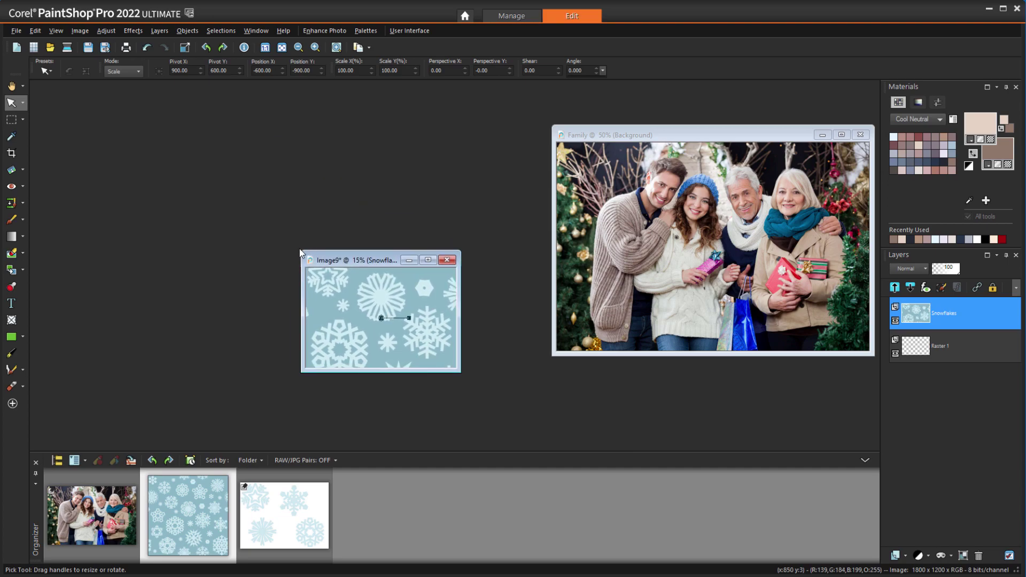
pyautogui.moveTo(300, 250); pyautogui.dragTo(69, 80)
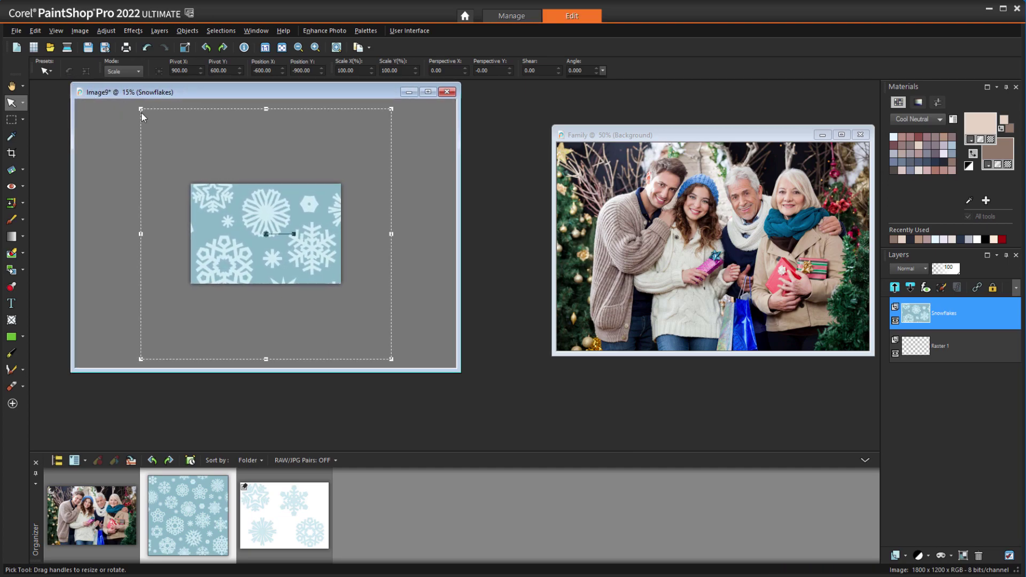
# Scale the Snowflakes layer to fill the 4x6 canvas and shift the pattern slightly upward.
pyautogui.moveTo(142, 108); pyautogui.dragTo(213, 192)
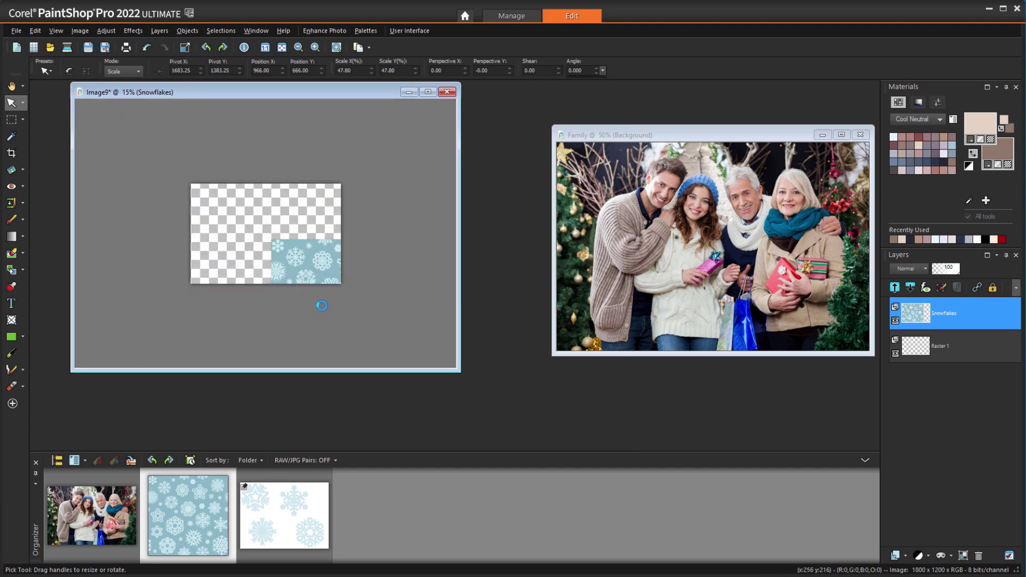
pyautogui.moveTo(307, 316); pyautogui.dragTo(342, 348)
pyautogui.moveTo(281, 243); pyautogui.dragTo(270, 228)
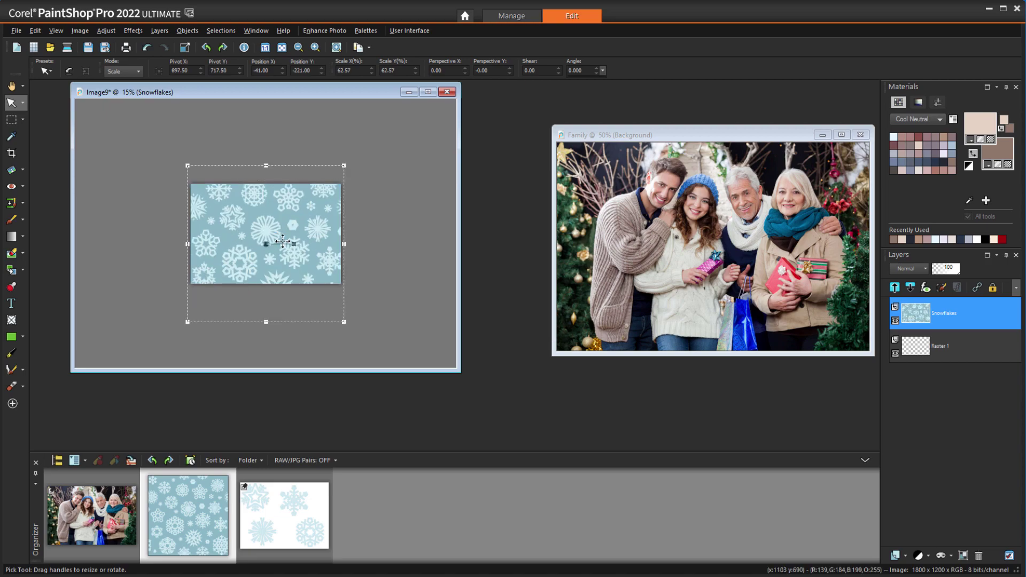
pyautogui.scroll(5, 238, 235)
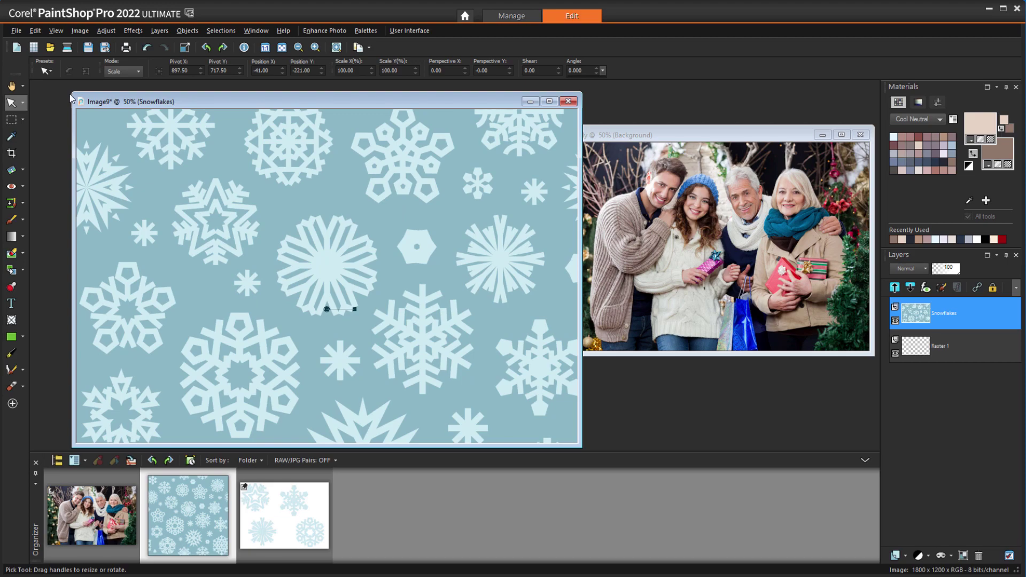
# Apply Hue/Saturation/Lightness to the Snowflakes layer with Saturation -75 and Lightness 63.
pyautogui.click(114, 31)
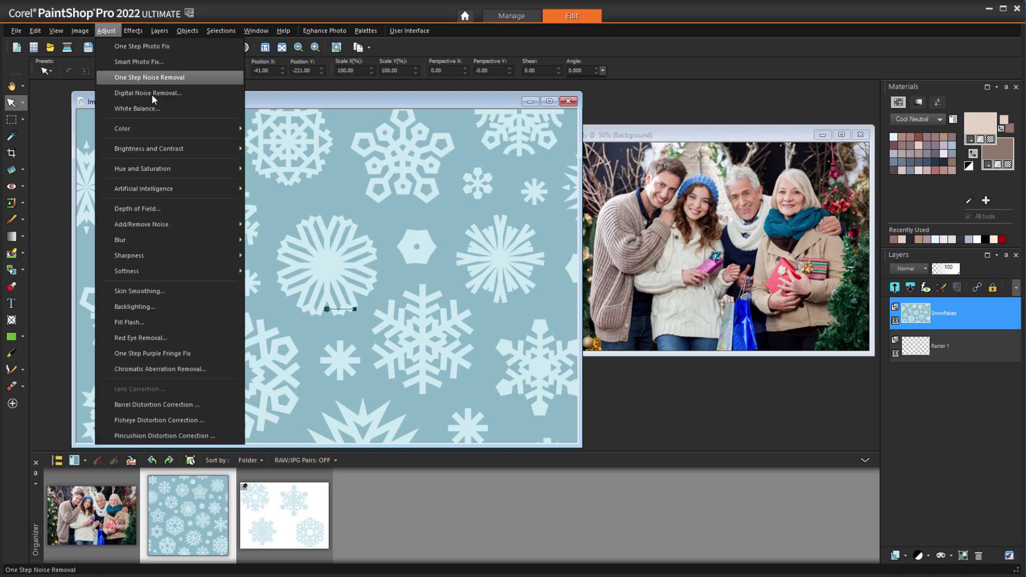
pyautogui.moveTo(192, 172)
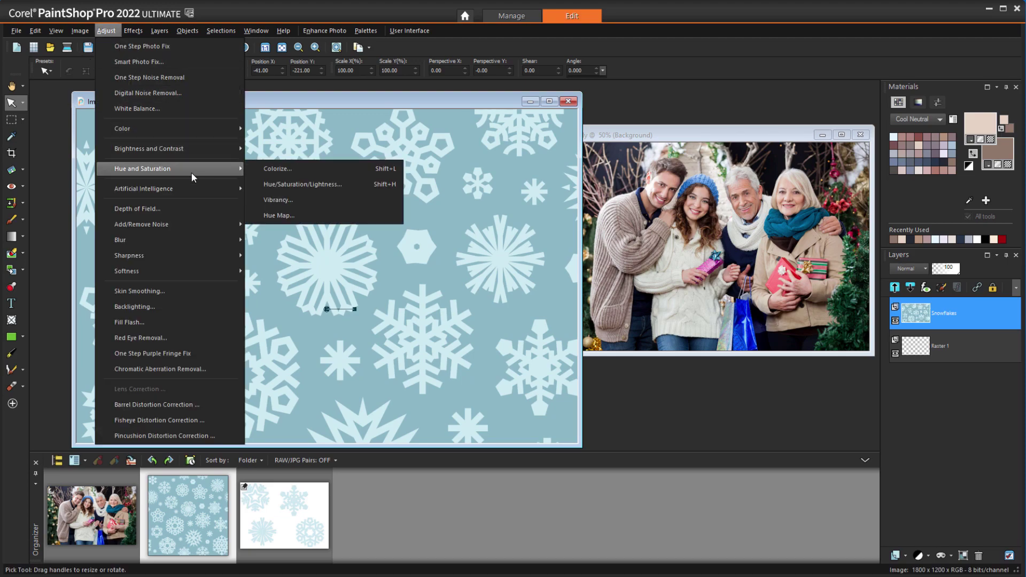
pyautogui.click(351, 184)
pyautogui.moveTo(535, 263); pyautogui.dragTo(597, 250)
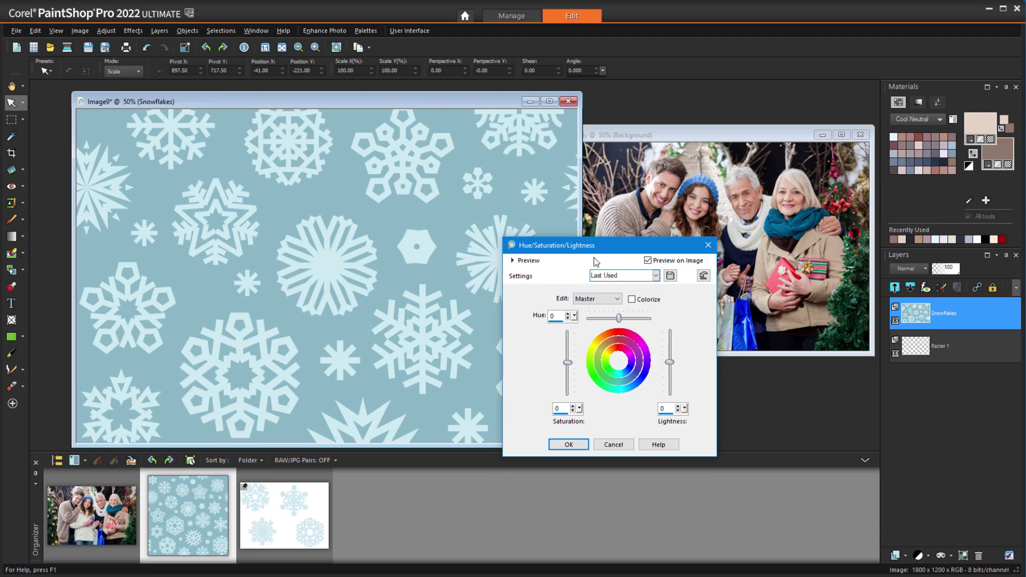
pyautogui.moveTo(568, 362); pyautogui.dragTo(567, 385)
pyautogui.moveTo(670, 362); pyautogui.dragTo(675, 342)
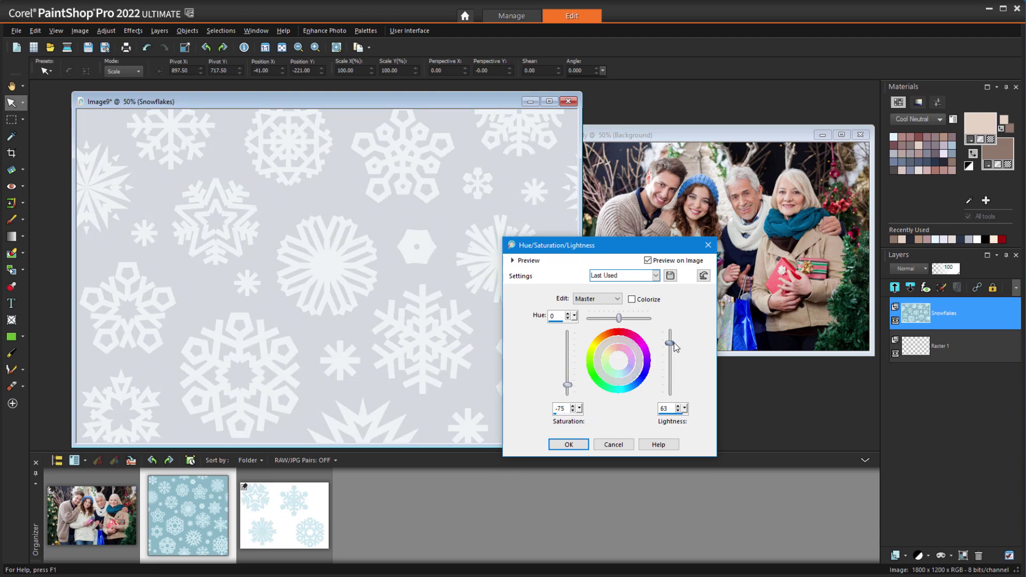
pyautogui.click(568, 445)
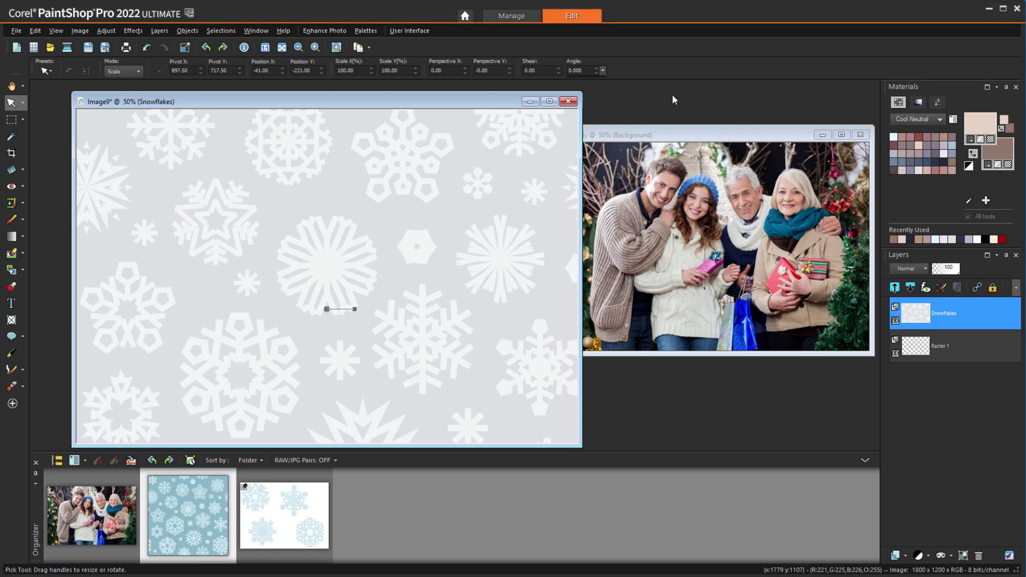
# Draw a light-pink rectangle with a 10-pixel dark navy outline over the card's left side.
pyautogui.rightClick(949, 172)
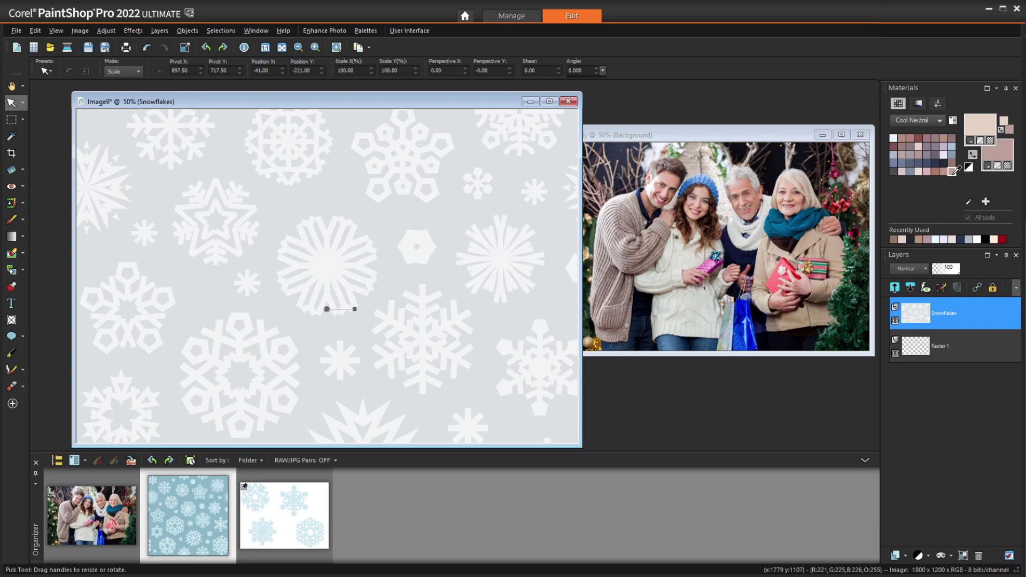
pyautogui.click(944, 161)
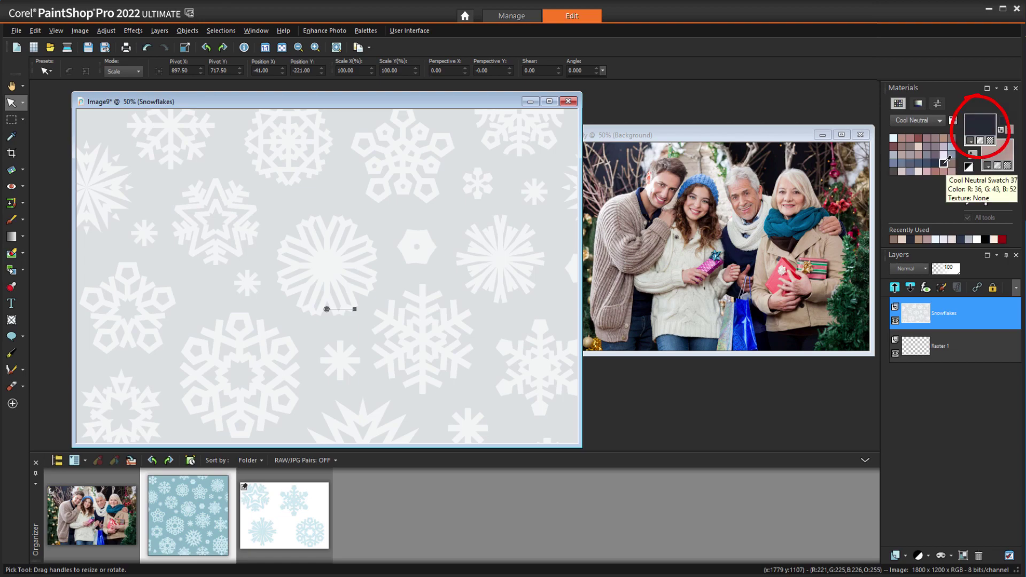
pyautogui.click(22, 335)
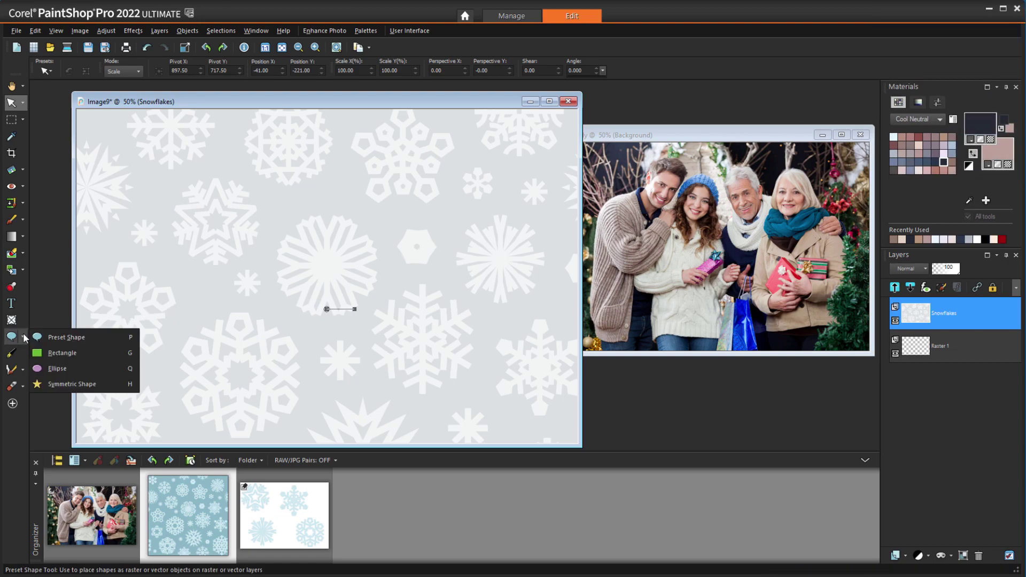
pyautogui.click(88, 354)
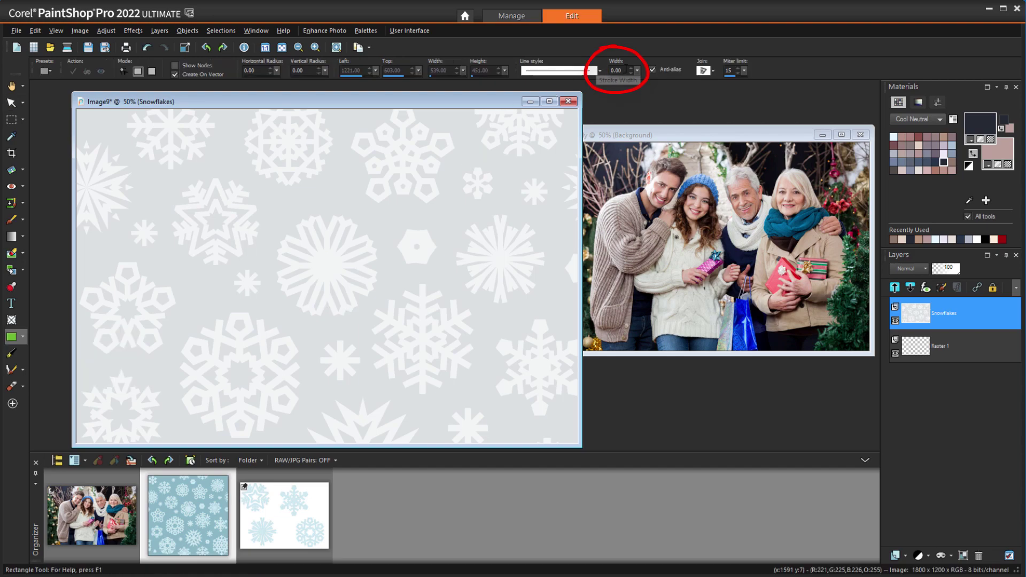
pyautogui.tripleClick(631, 69)
pyautogui.tripleClick(631, 69)
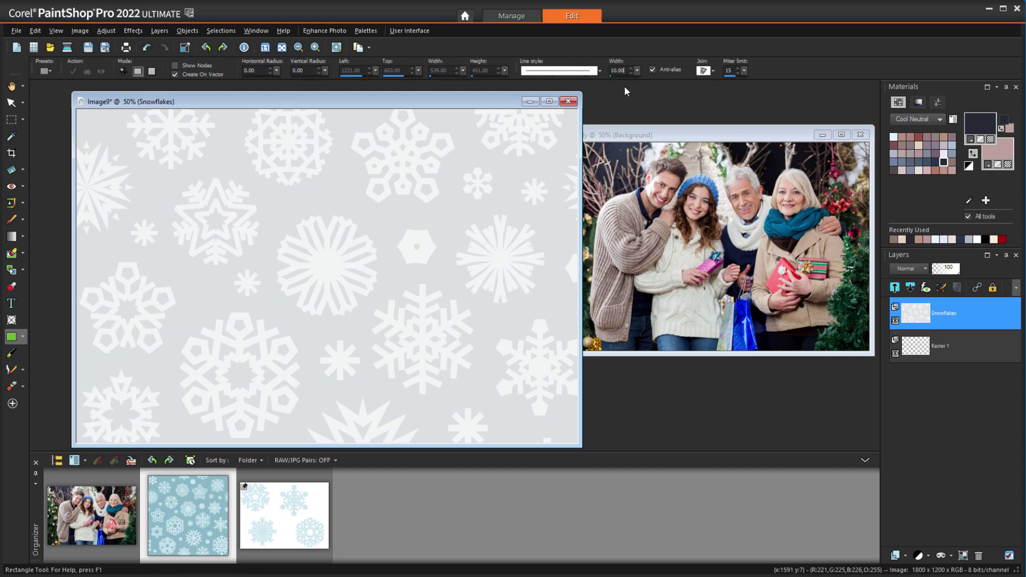
pyautogui.moveTo(93, 179)
pyautogui.mouseDown()
pyautogui.moveTo(372, 358)
pyautogui.moveTo(435, 384)
pyautogui.mouseUp()
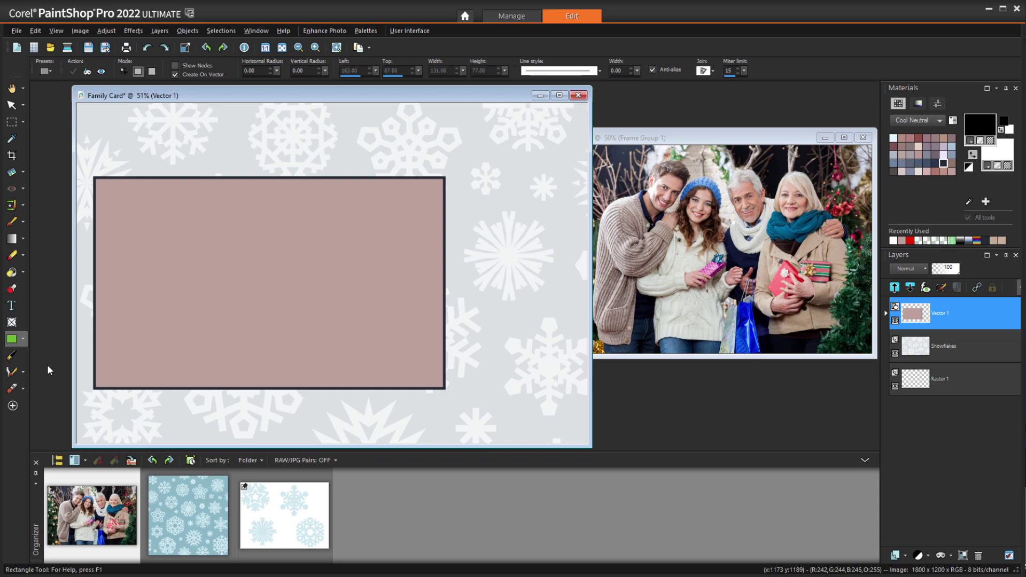
# Draw a picture frame over the pink rectangle, creating Frame Group 1.
pyautogui.click(11, 322)
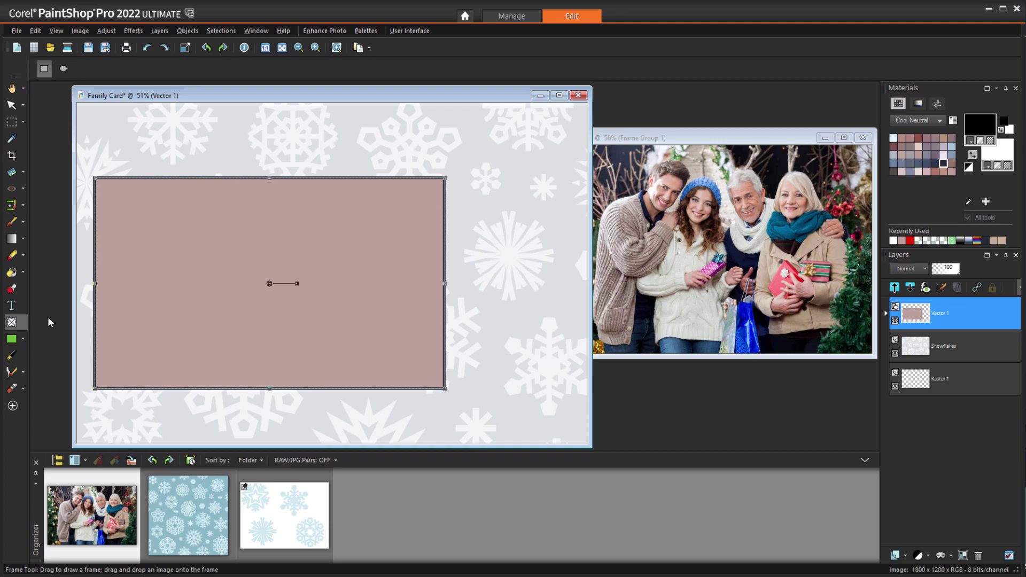
pyautogui.moveTo(121, 206); pyautogui.dragTo(417, 364)
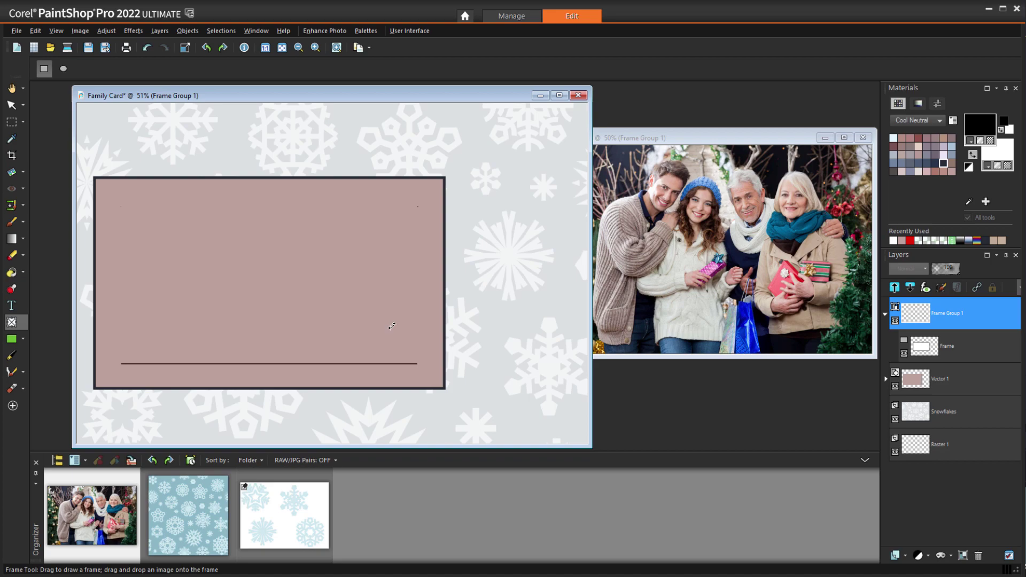
# Vertically centre Frame Group 1 on the Vector 1 rectangle and drop the Family photo into it.
pyautogui.click(11, 105)
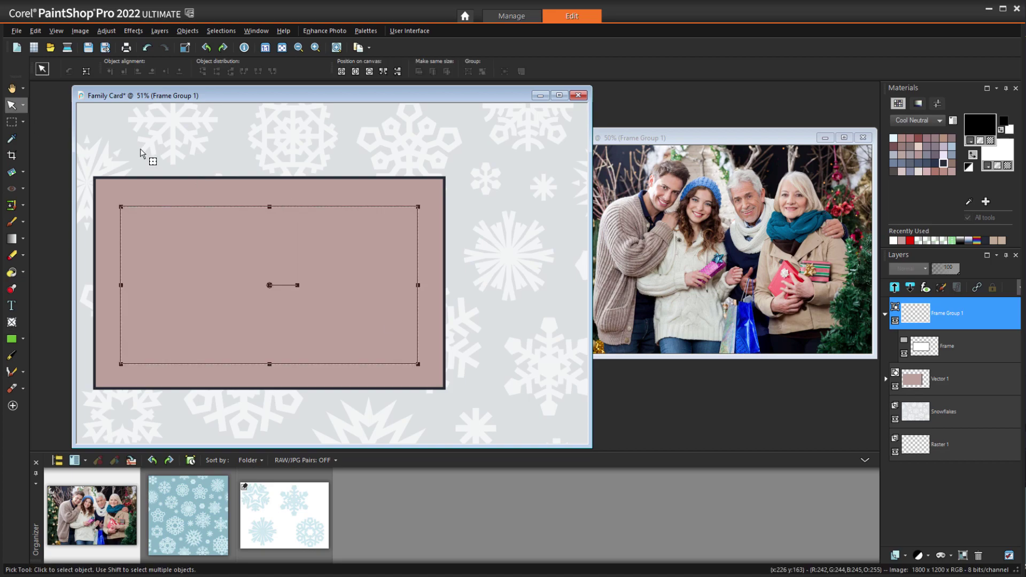
pyautogui.click(940, 379)
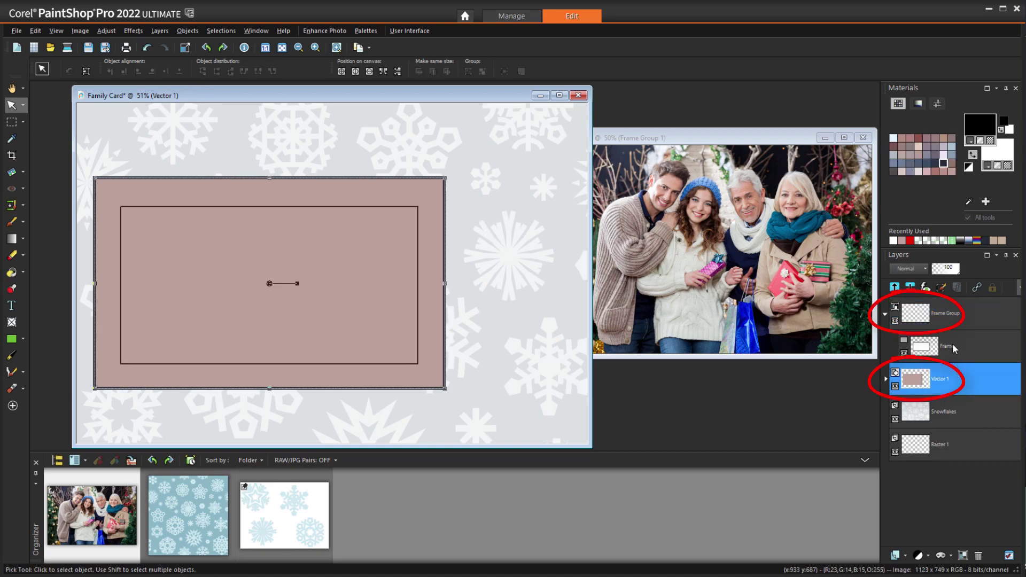
pyautogui.keyDown('ctrl'); pyautogui.click(943, 313); pyautogui.keyUp('ctrl')
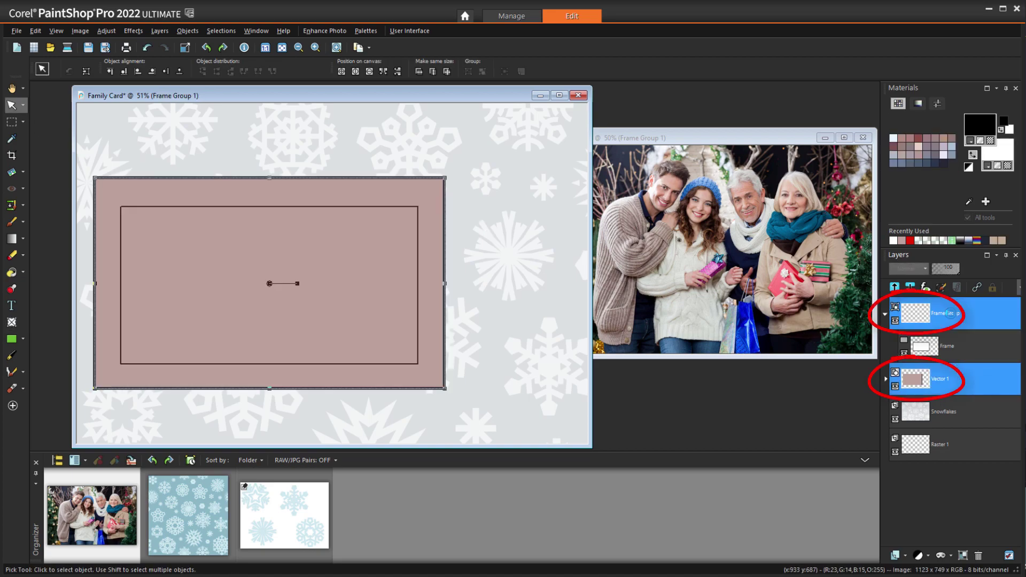
pyautogui.click(165, 72)
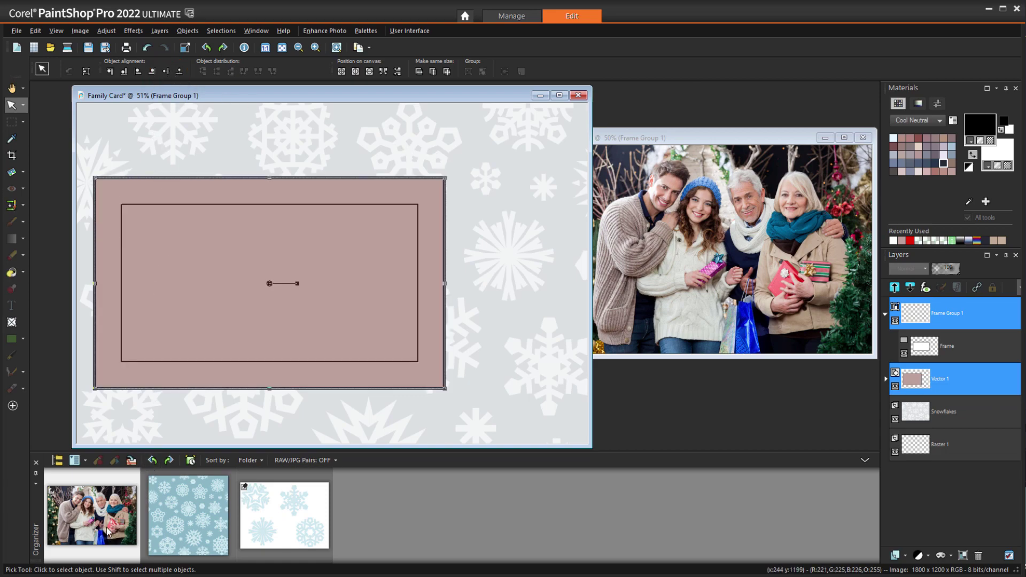
pyautogui.click(157, 413)
pyautogui.click(268, 270)
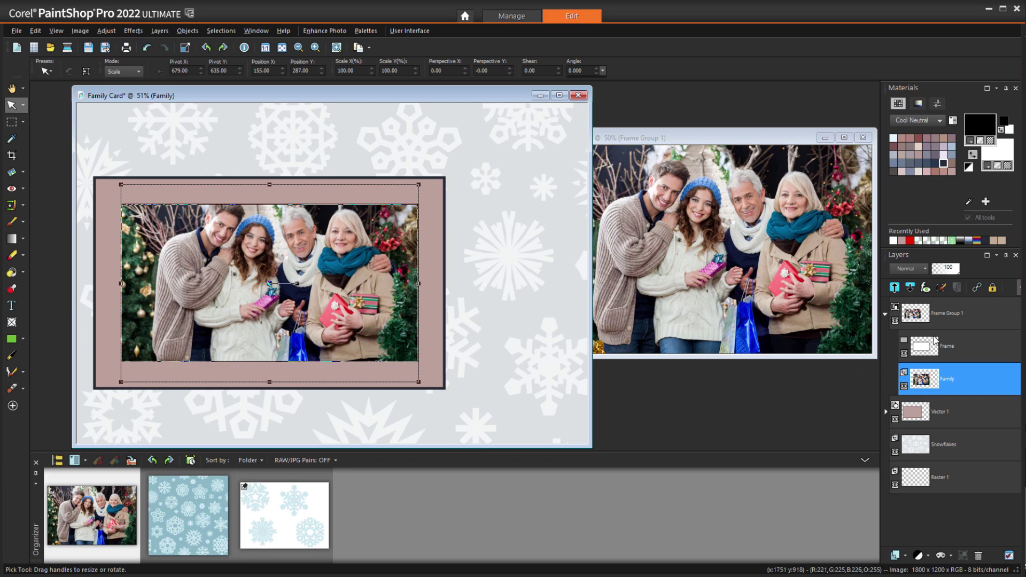
# Delete Frame Group 1, removing the picture frame and family photo.
pyautogui.click(945, 311)
pyautogui.rightClick(935, 313)
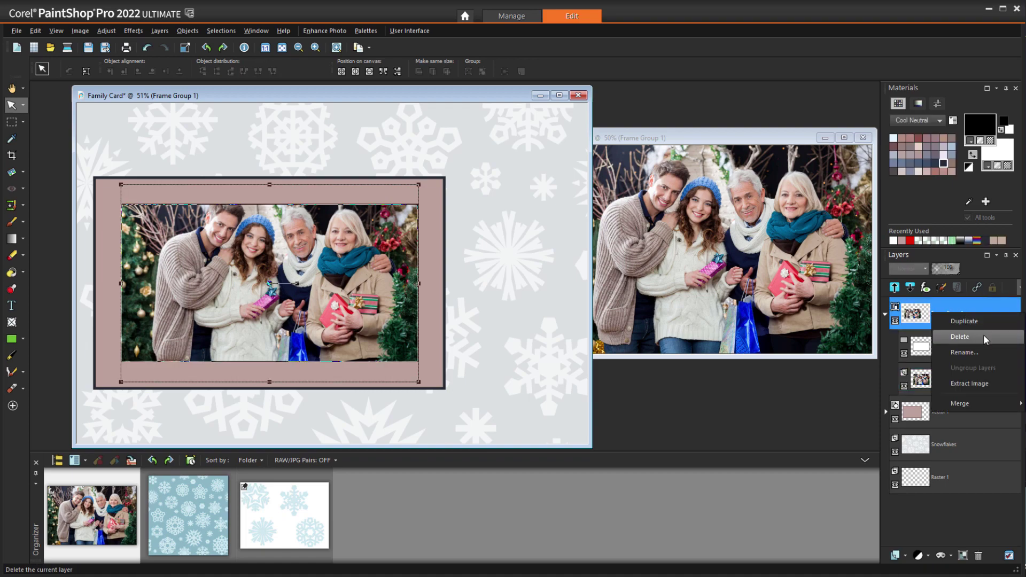
pyautogui.click(959, 336)
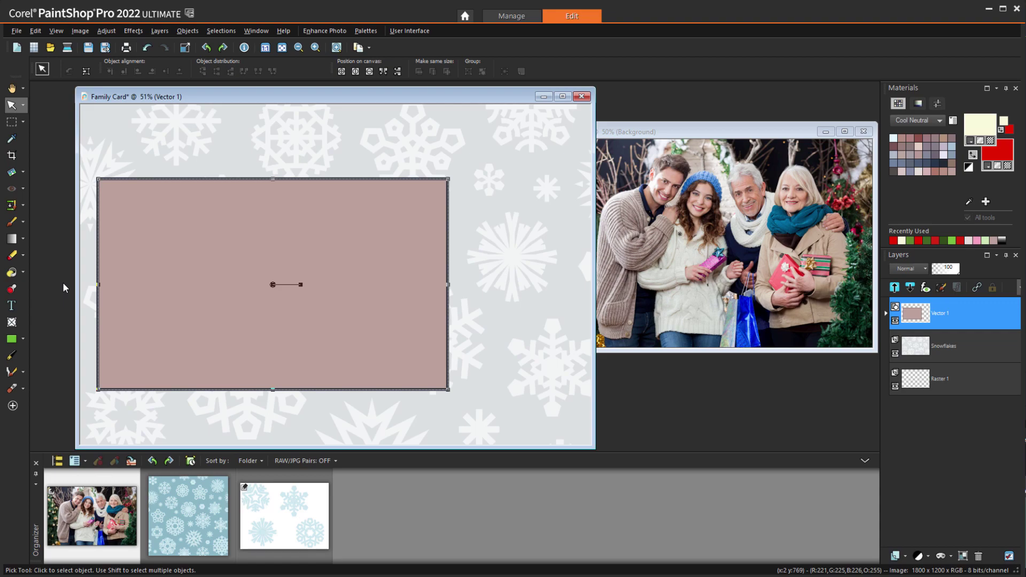
# Magic Wand the brown rectangle and contract the selection slightly inside it.
pyautogui.click(23, 122)
pyautogui.click(111, 153)
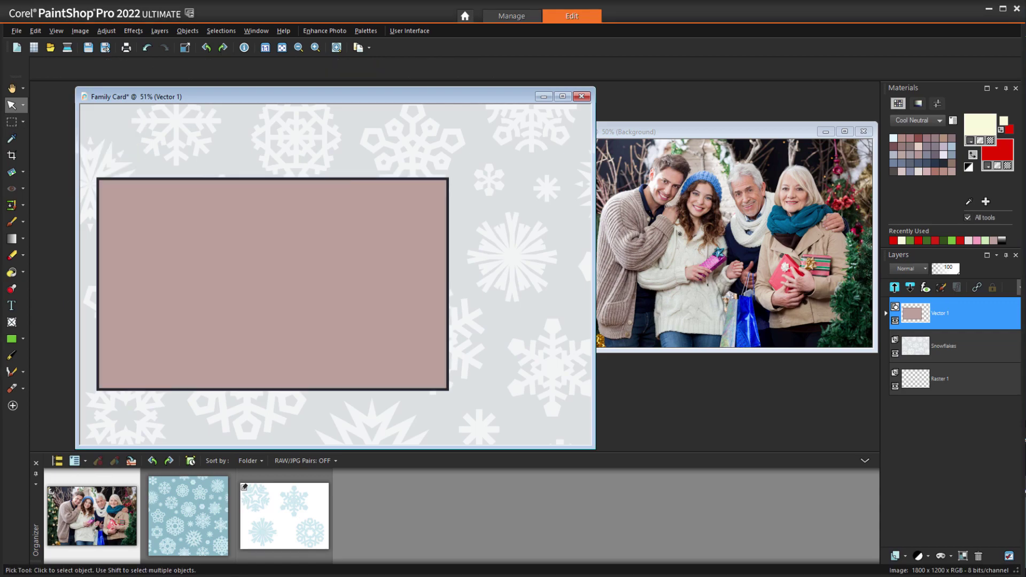
pyautogui.click(217, 240)
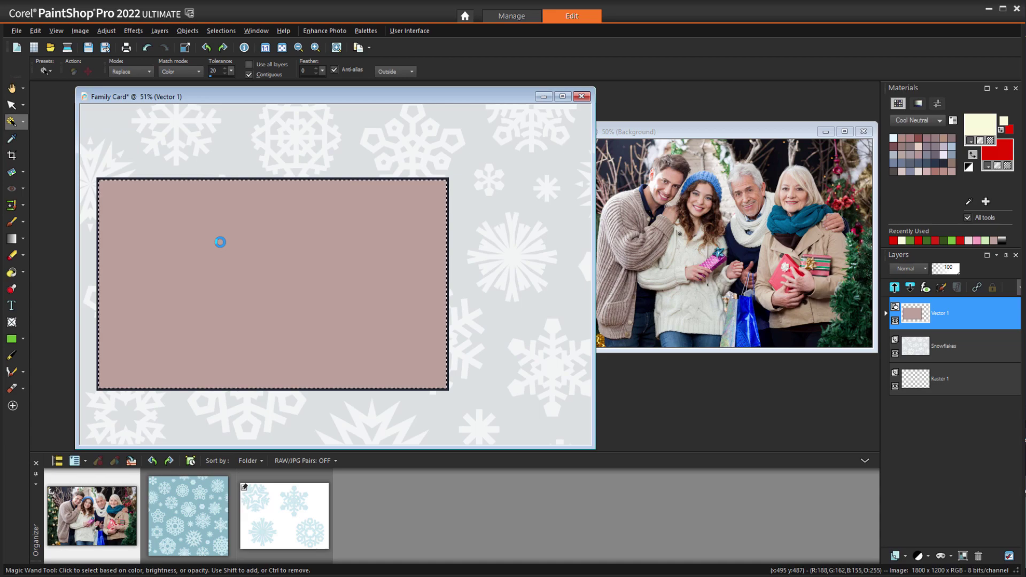
pyautogui.click(220, 33)
pyautogui.moveTo(286, 127)
pyautogui.click(437, 141)
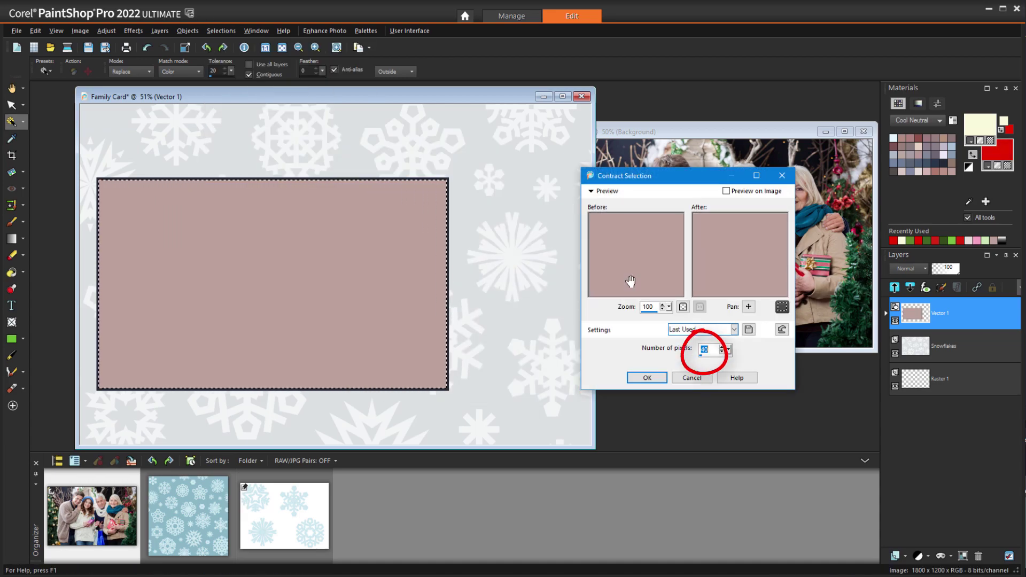
pyautogui.click(647, 378)
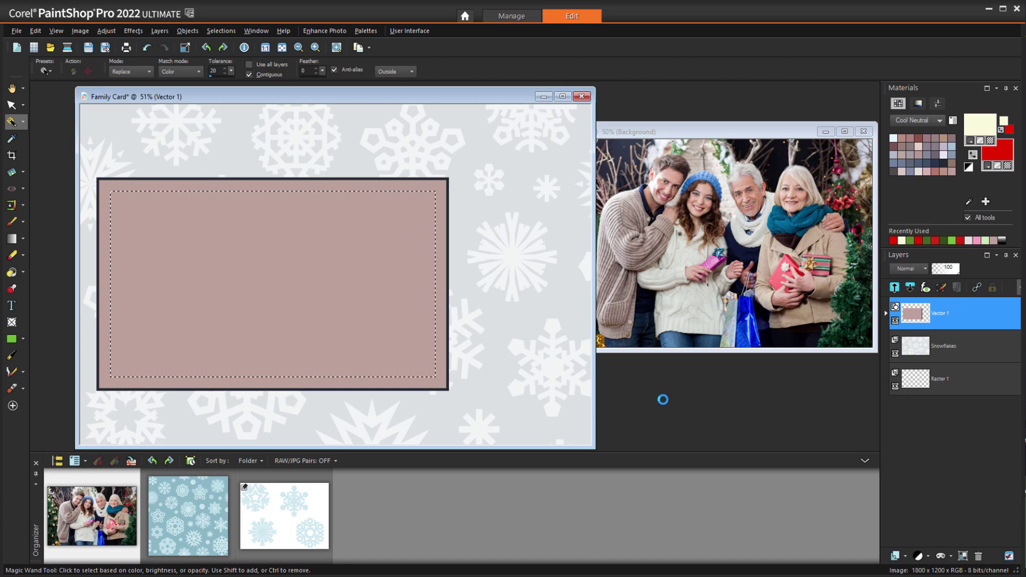
# Promote the inset selection to a new layer and add a Show Selection mask.
pyautogui.click(227, 31)
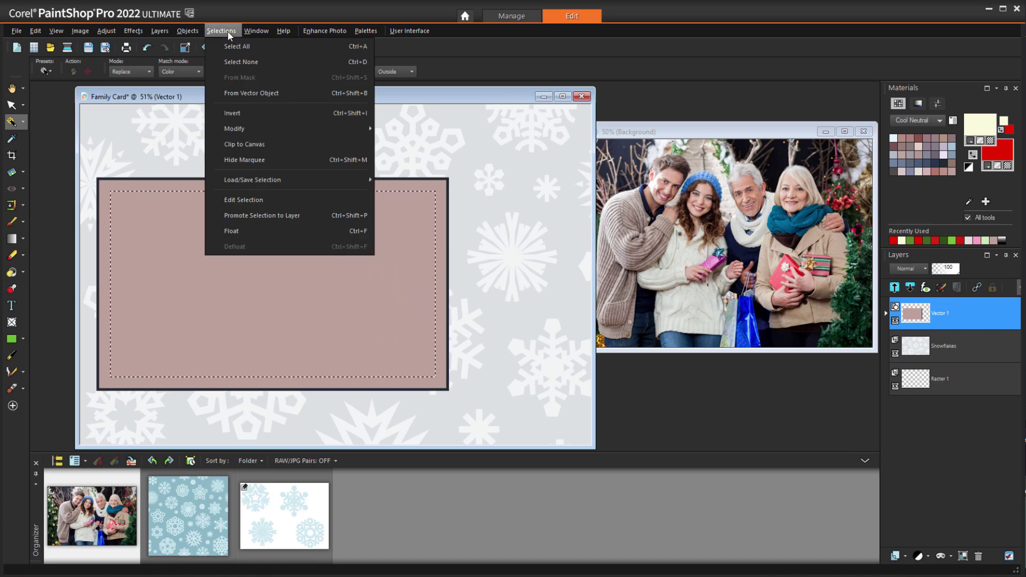
pyautogui.click(325, 216)
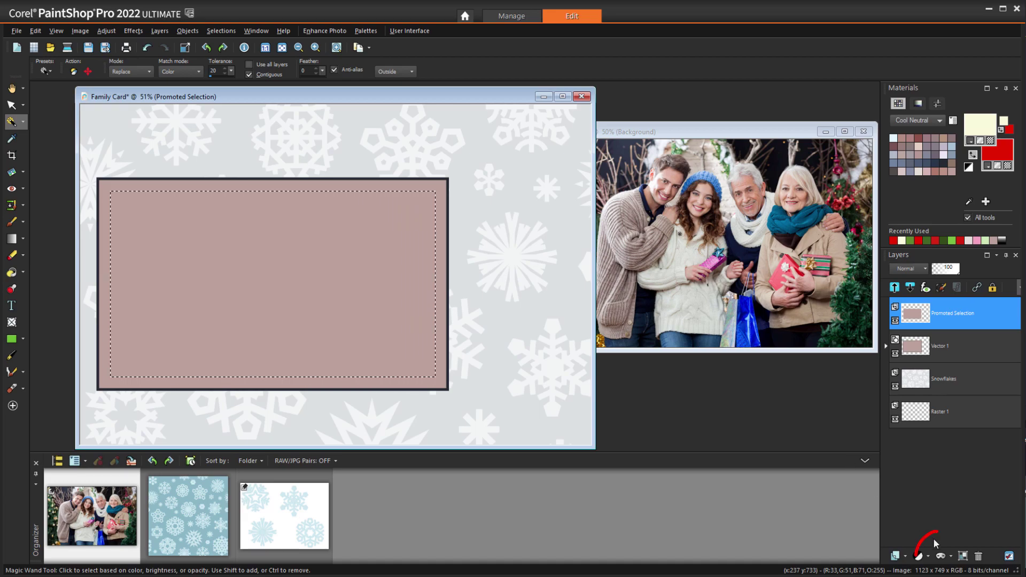
pyautogui.click(950, 556)
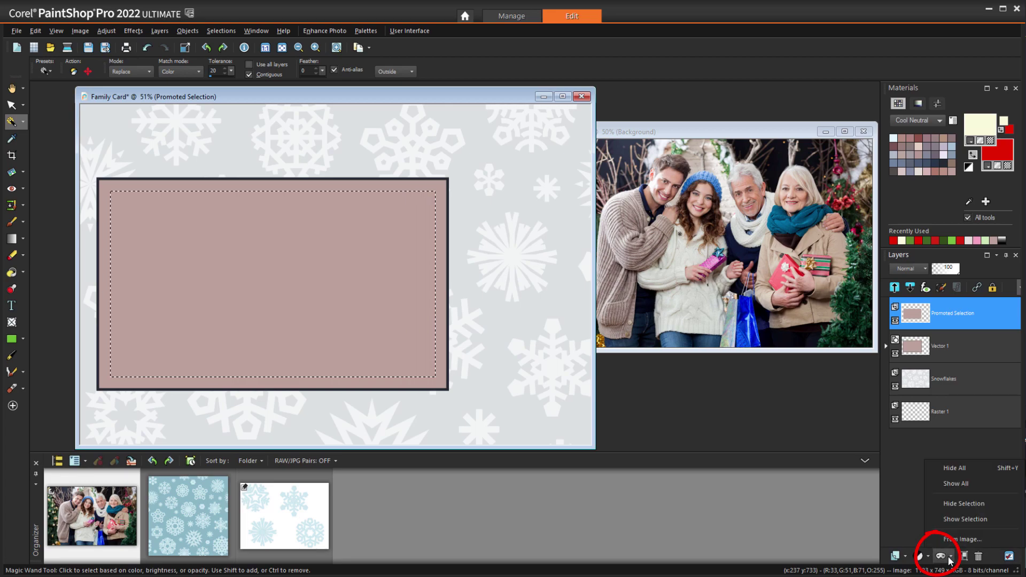
pyautogui.click(947, 518)
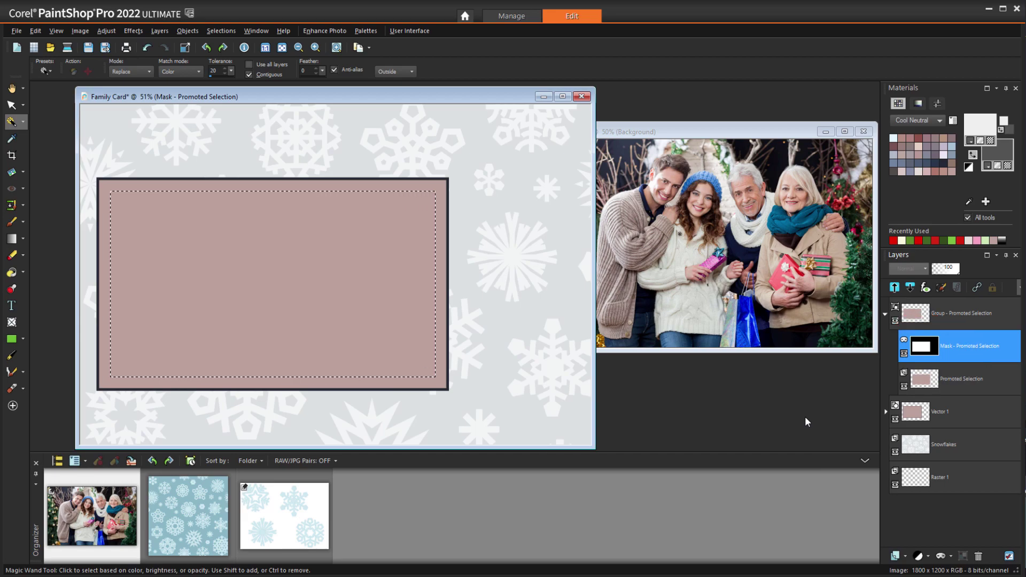
# Deselect, drop the family photo into the masked group, and scale it ~105% to fill the inset.
pyautogui.hotkey('ctrl', 'd')
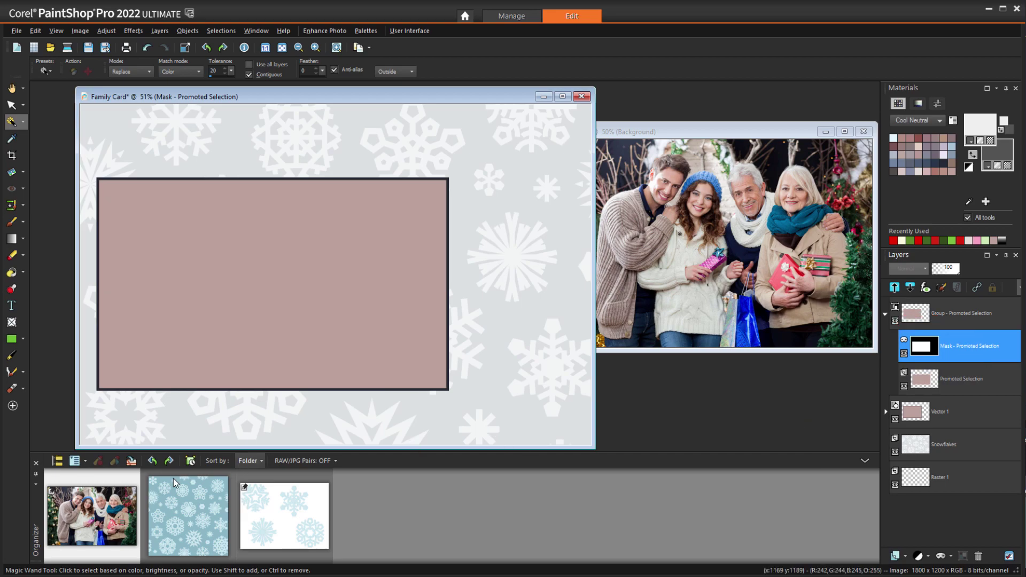
pyautogui.moveTo(133, 492); pyautogui.dragTo(926, 370)
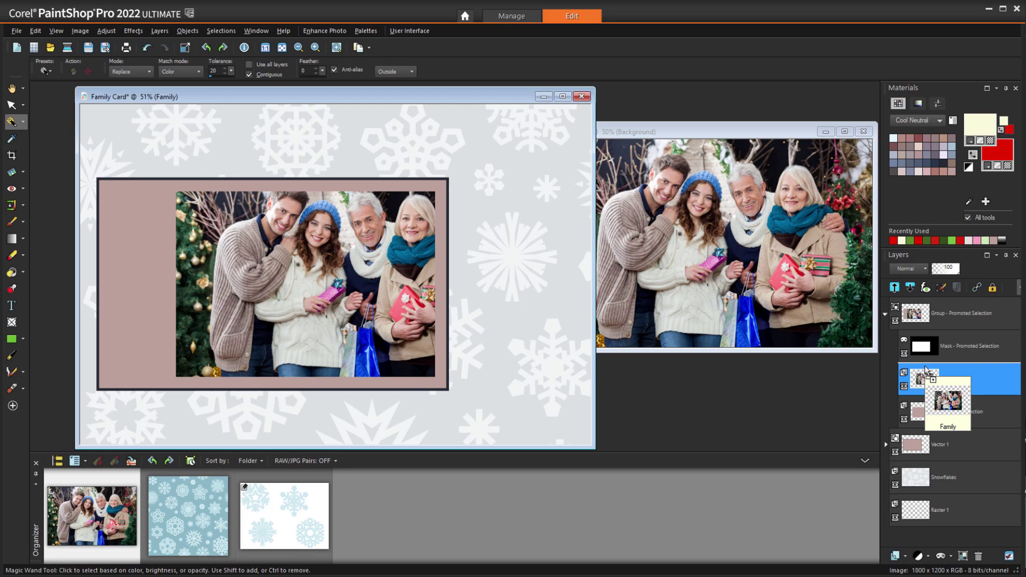
pyautogui.press('k')
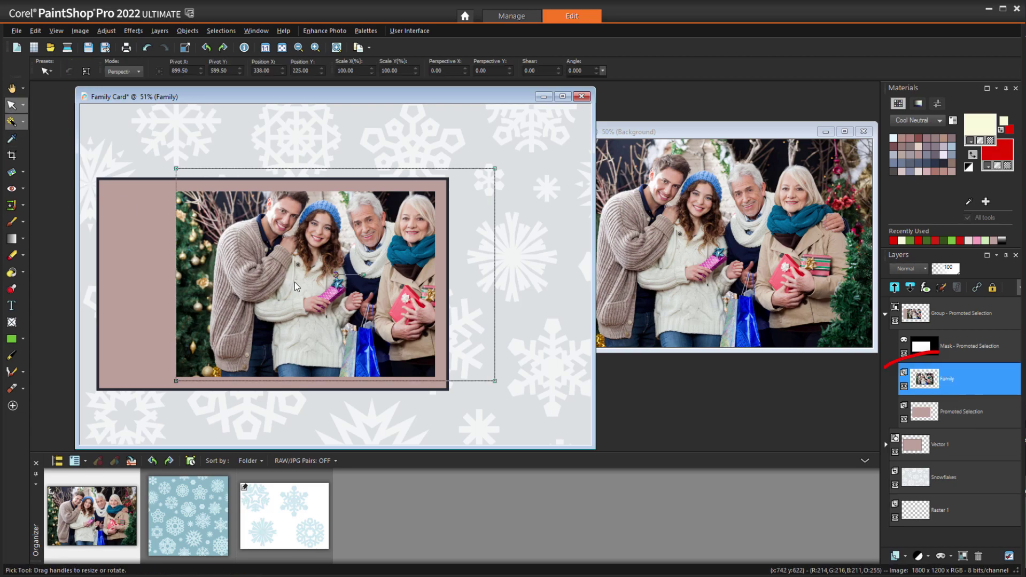
pyautogui.moveTo(329, 274); pyautogui.dragTo(259, 278)
pyautogui.moveTo(423, 171); pyautogui.dragTo(440, 160)
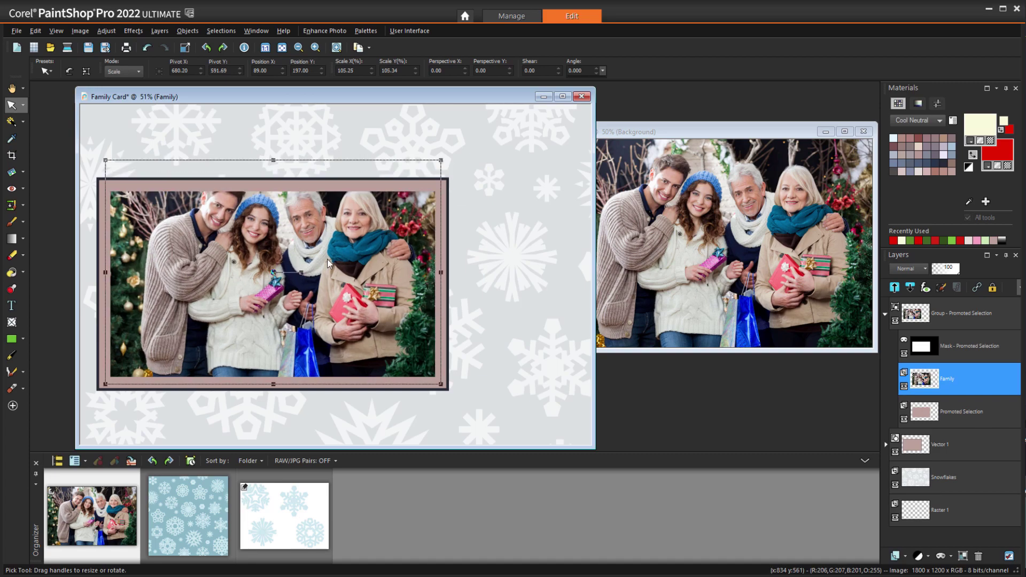
pyautogui.moveTo(274, 273); pyautogui.dragTo(275, 287)
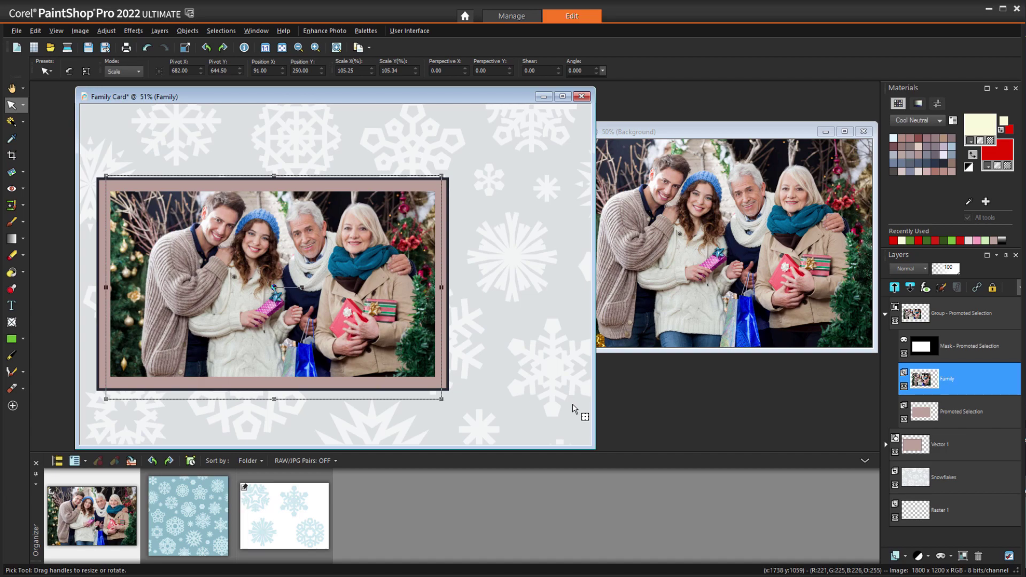
pyautogui.click(968, 314)
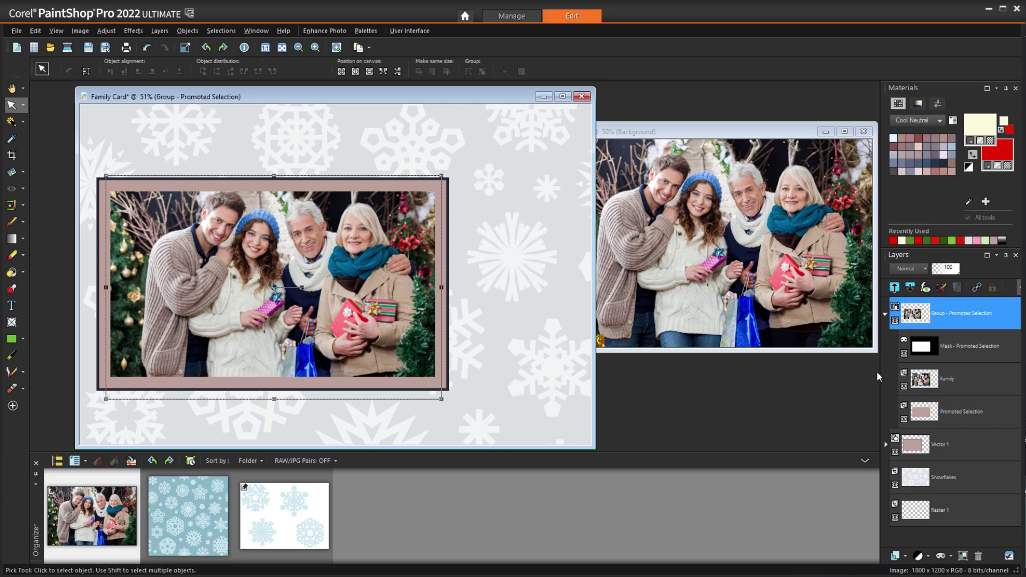
# Type 'Season's Greetings!' at the card's top-left in dark navy Harlow Solid Italic.
pyautogui.press('s')
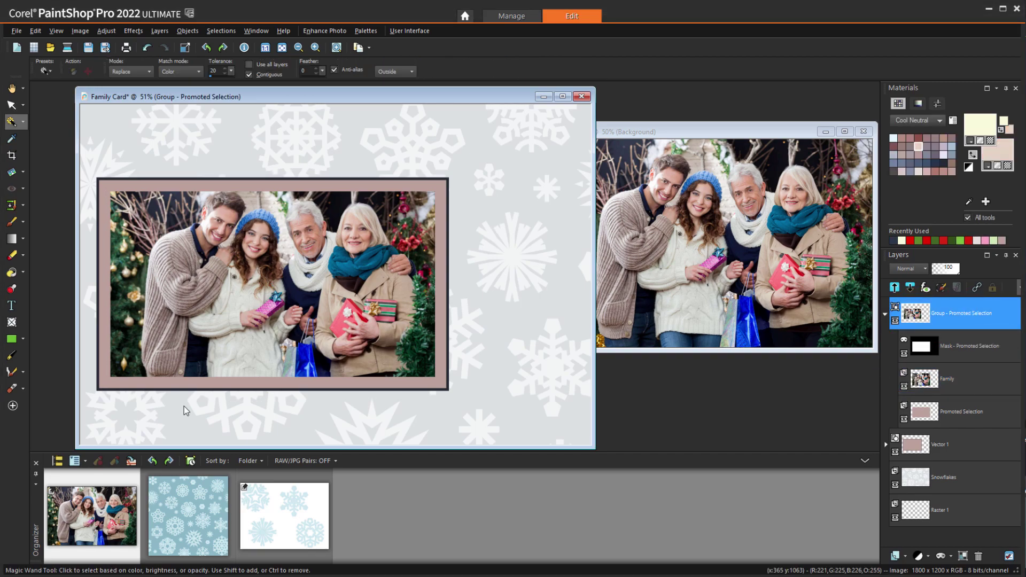
pyautogui.click(14, 309)
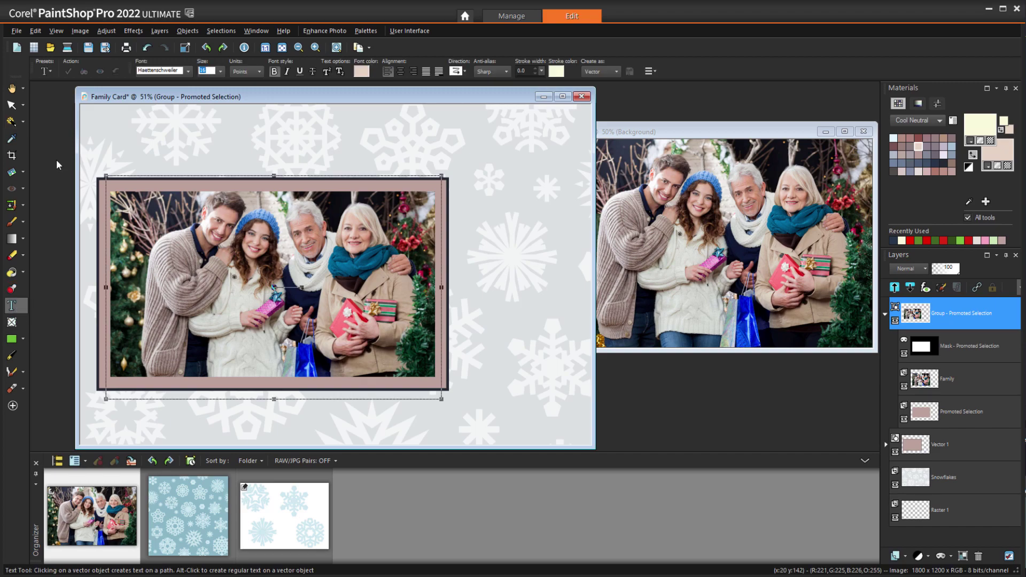
pyautogui.click(188, 71)
pyautogui.scroll(1, 188, 107)
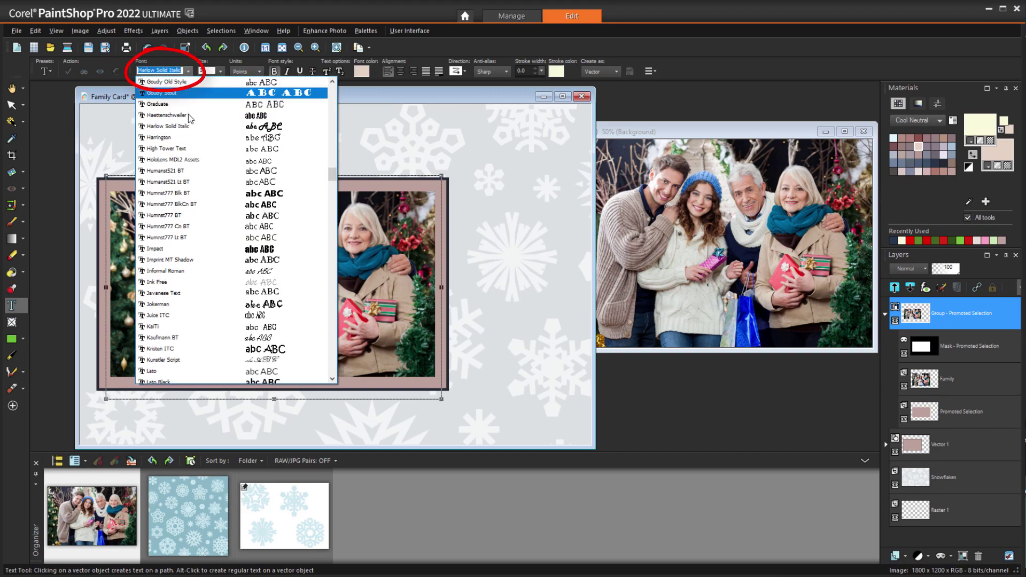
pyautogui.click(188, 127)
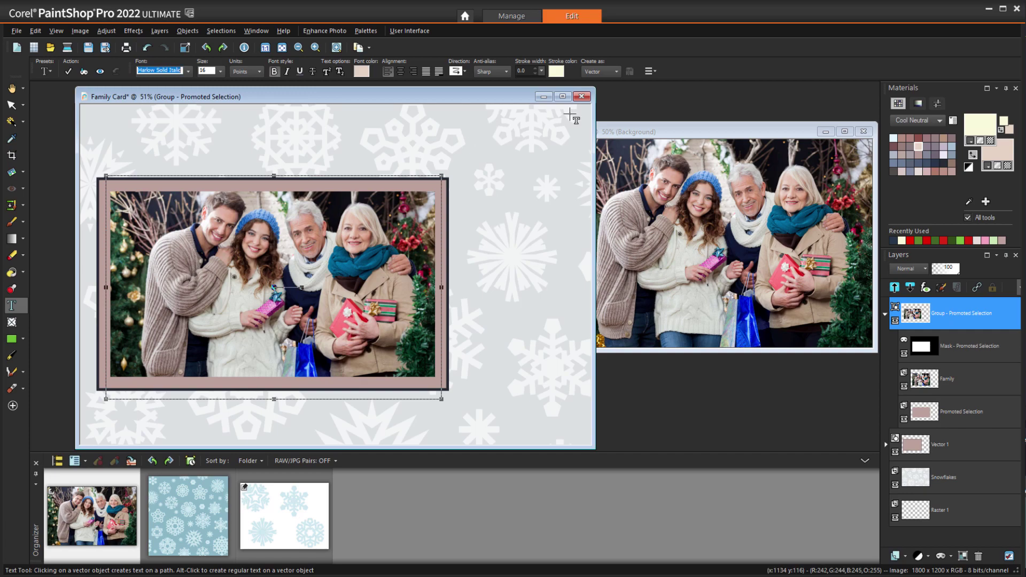
pyautogui.rightClick(934, 162)
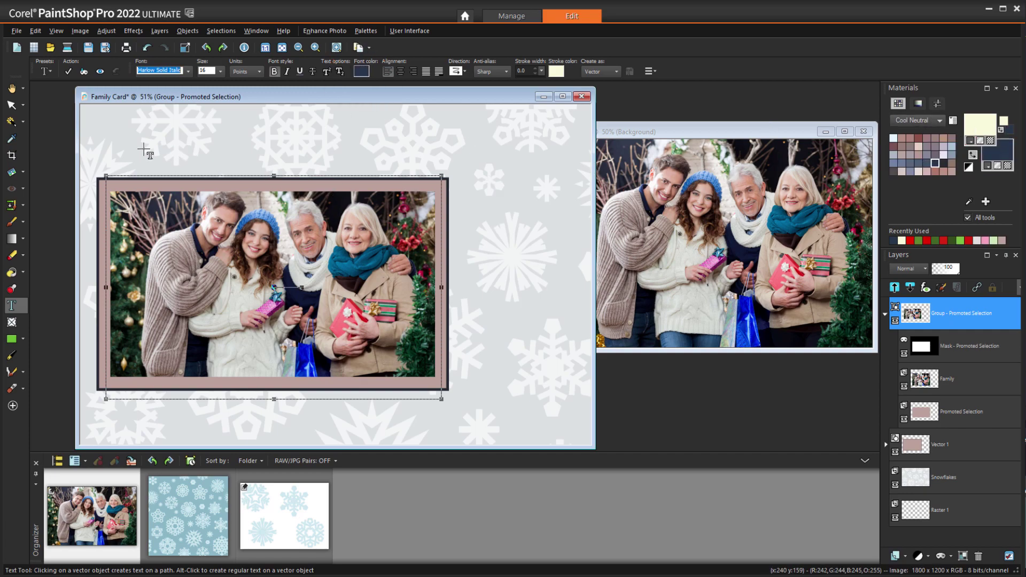
pyautogui.click(115, 140)
pyautogui.write("Season's Greetings!")
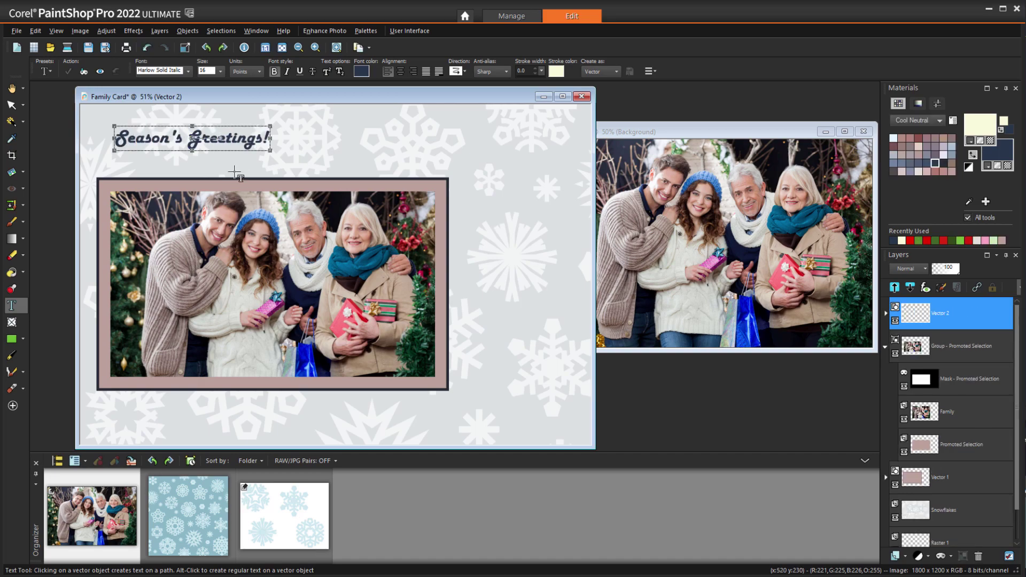
# Enlarge the title proportionally and move it across the card's top-left.
pyautogui.moveTo(270, 151); pyautogui.dragTo(472, 183)
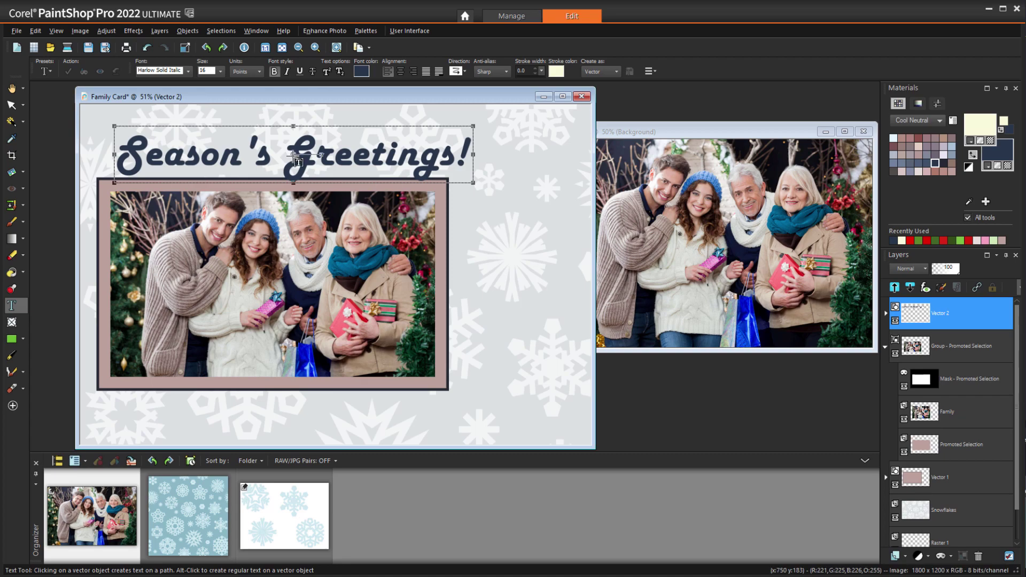
pyautogui.moveTo(301, 160); pyautogui.dragTo(285, 148)
pyautogui.press('k')
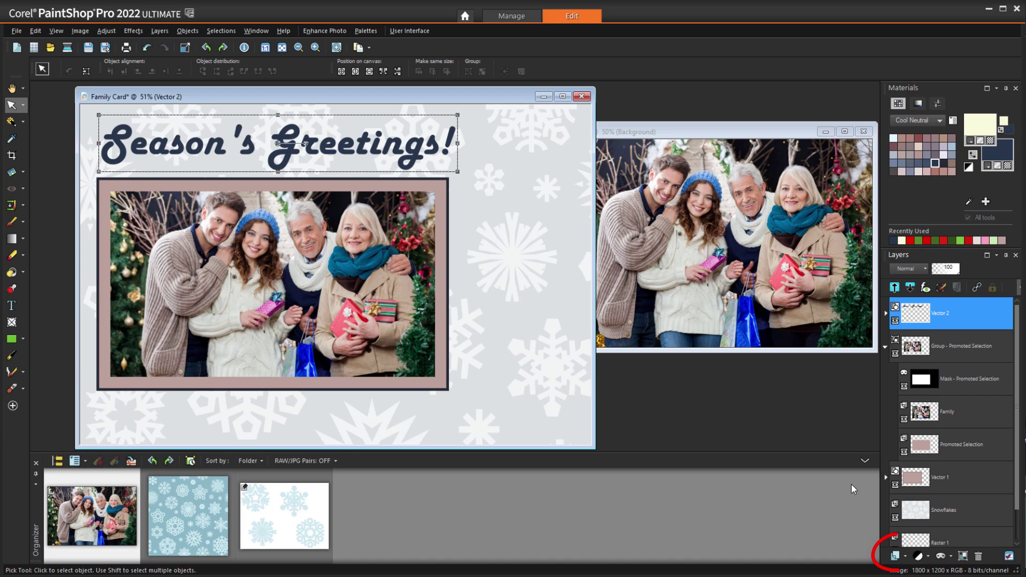
# Add a new vector layer and sample a beige background colour from the family photo.
pyautogui.click(909, 558)
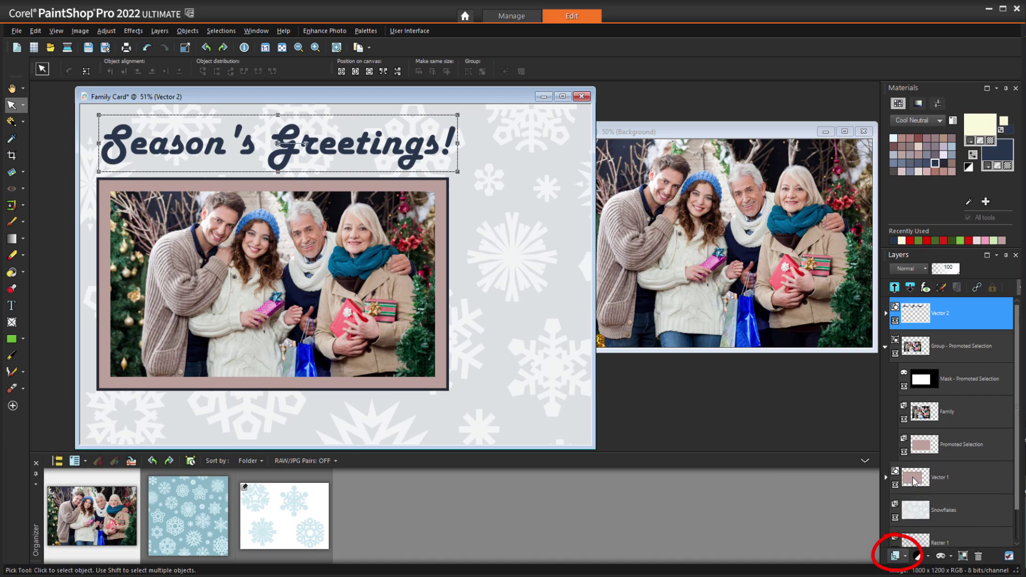
pyautogui.click(930, 496)
pyautogui.click(451, 404)
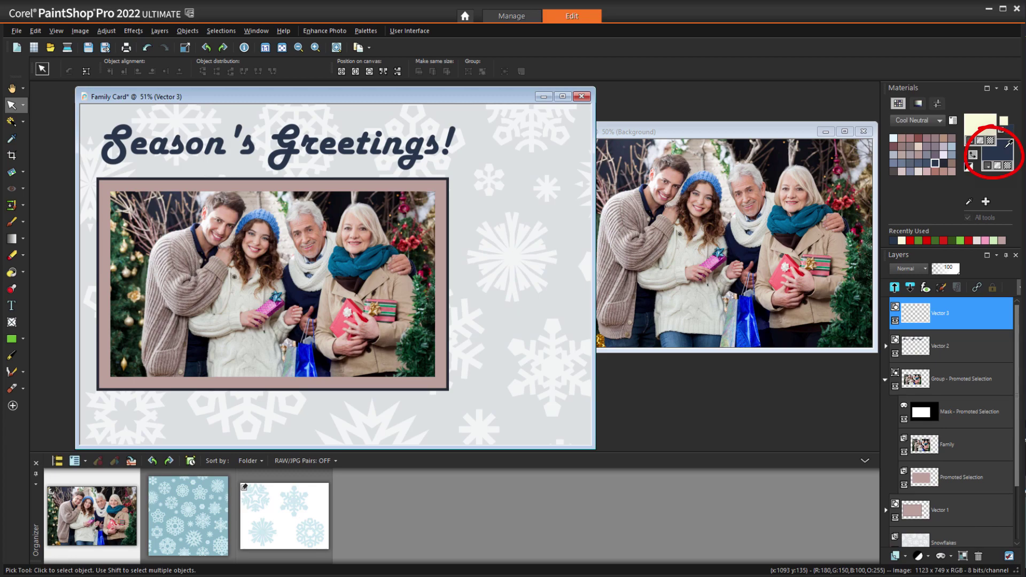
pyautogui.click(998, 149)
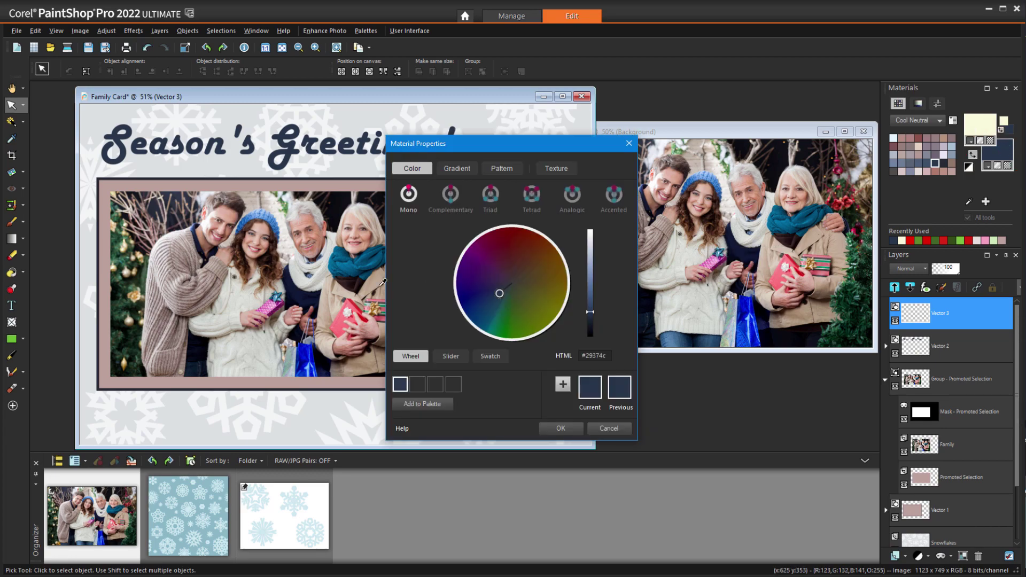
pyautogui.click(346, 288)
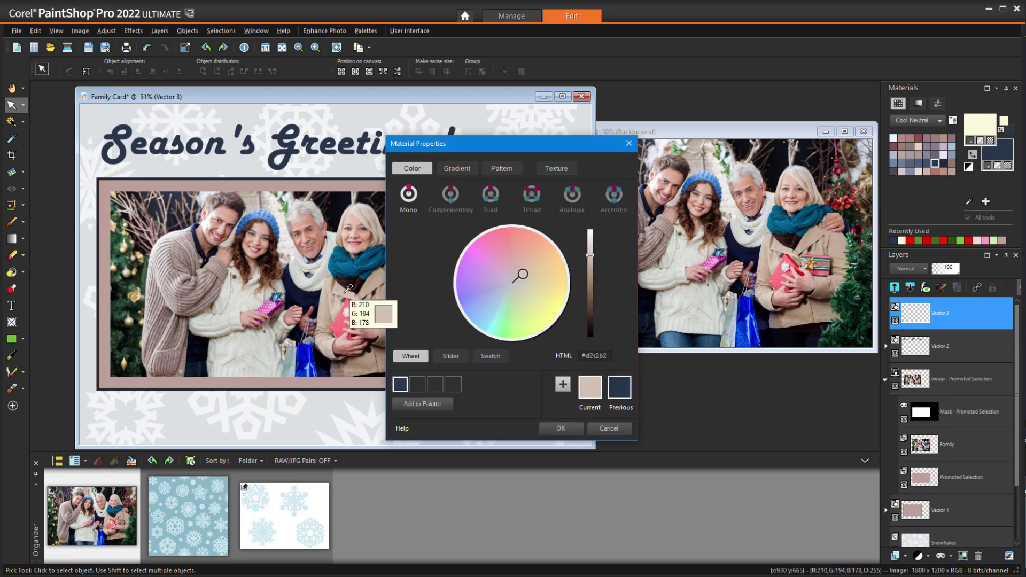
pyautogui.click(560, 428)
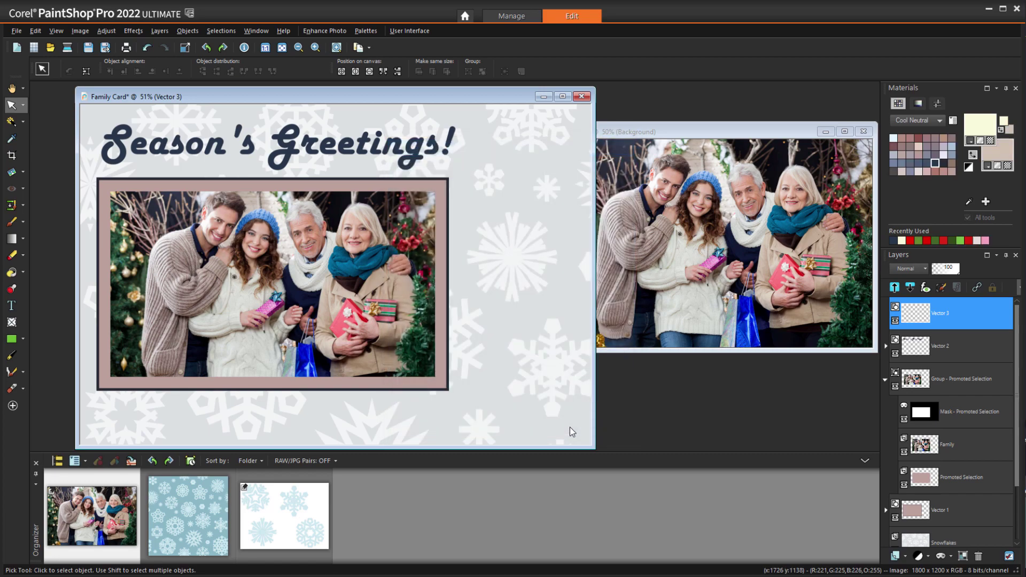
# Draw a beige box at the card's lower right and set its layer opacity to 55.
pyautogui.click(20, 342)
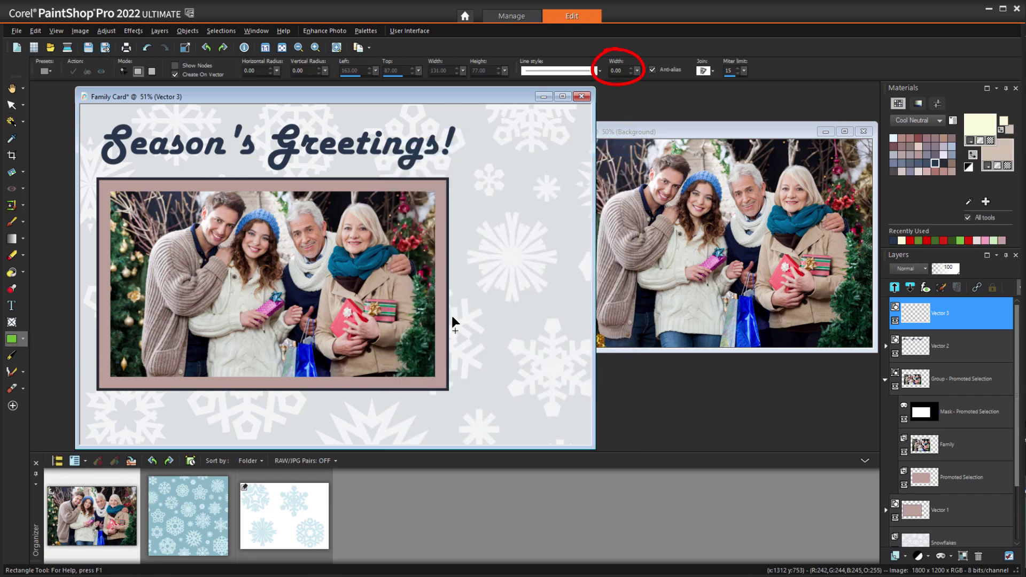
pyautogui.moveTo(451, 316); pyautogui.dragTo(588, 431)
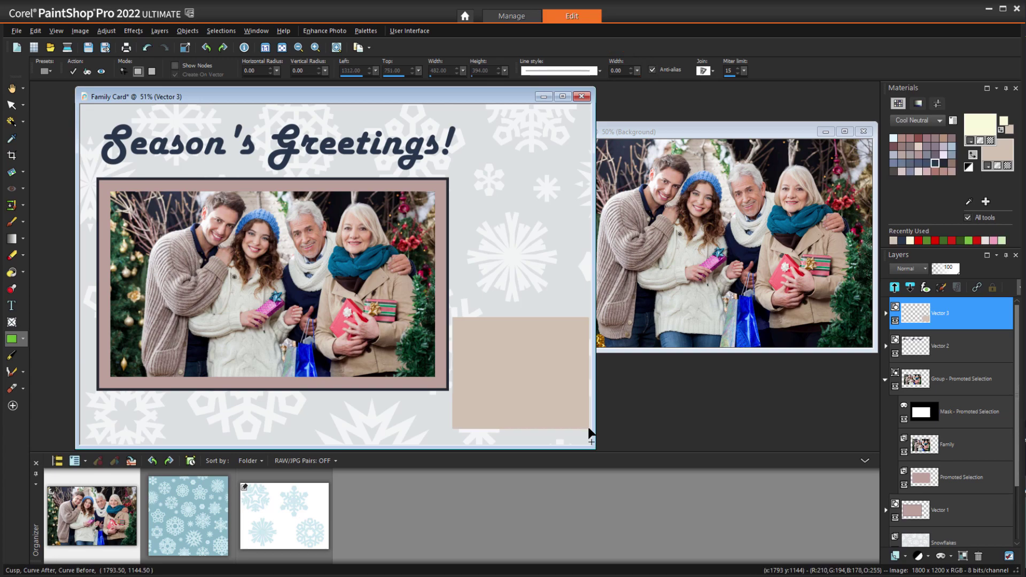
pyautogui.click(945, 273)
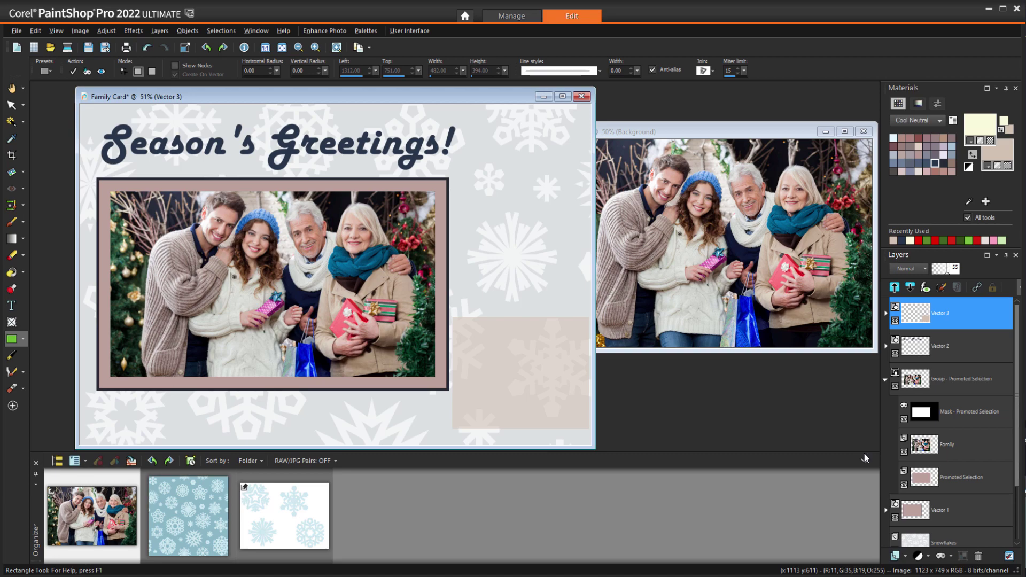
pyautogui.click(909, 556)
# Add another vector layer and set the text to Geometr415 Blk BT, size 14, dark navy.
pyautogui.click(908, 477)
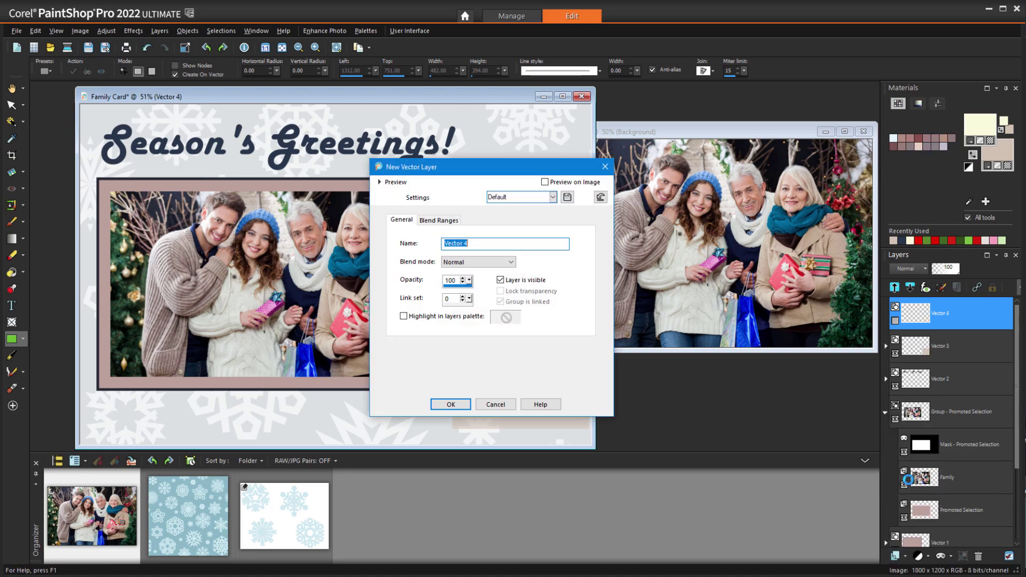
pyautogui.click(492, 407)
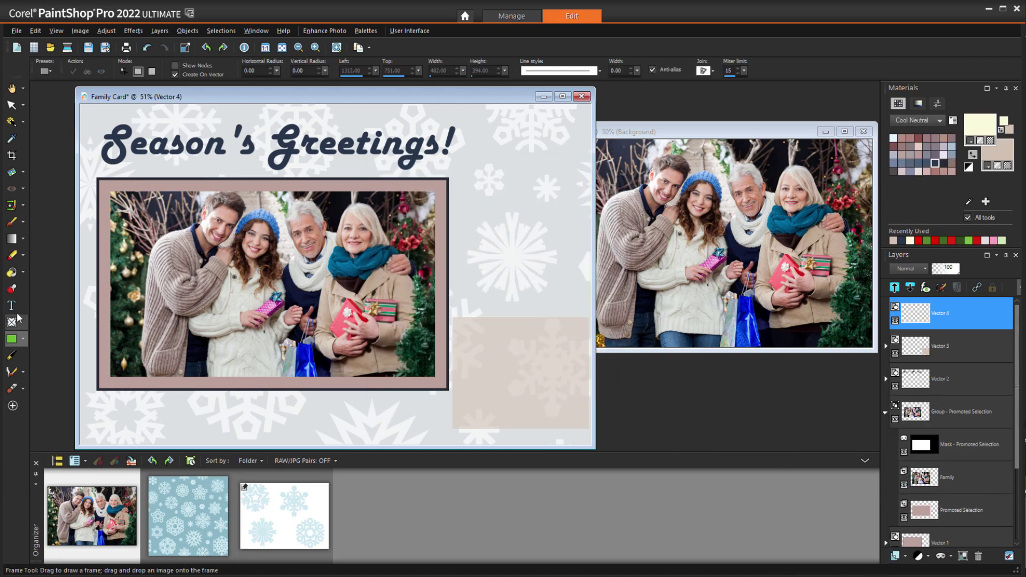
pyautogui.click(11, 305)
pyautogui.click(188, 71)
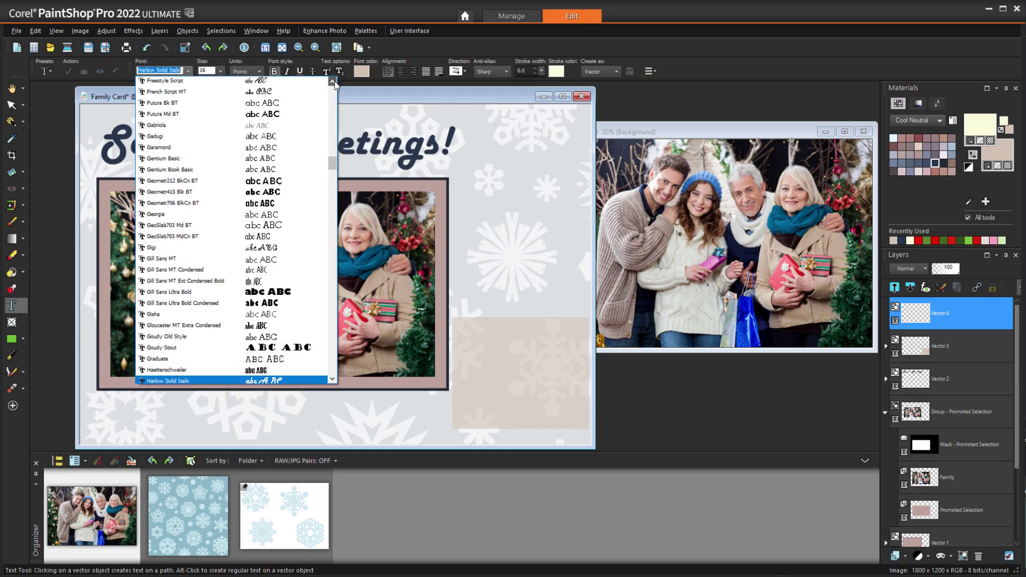
pyautogui.scroll(1, 299, 147)
pyautogui.click(168, 226)
pyautogui.click(221, 70)
pyautogui.click(211, 129)
pyautogui.rightClick(935, 161)
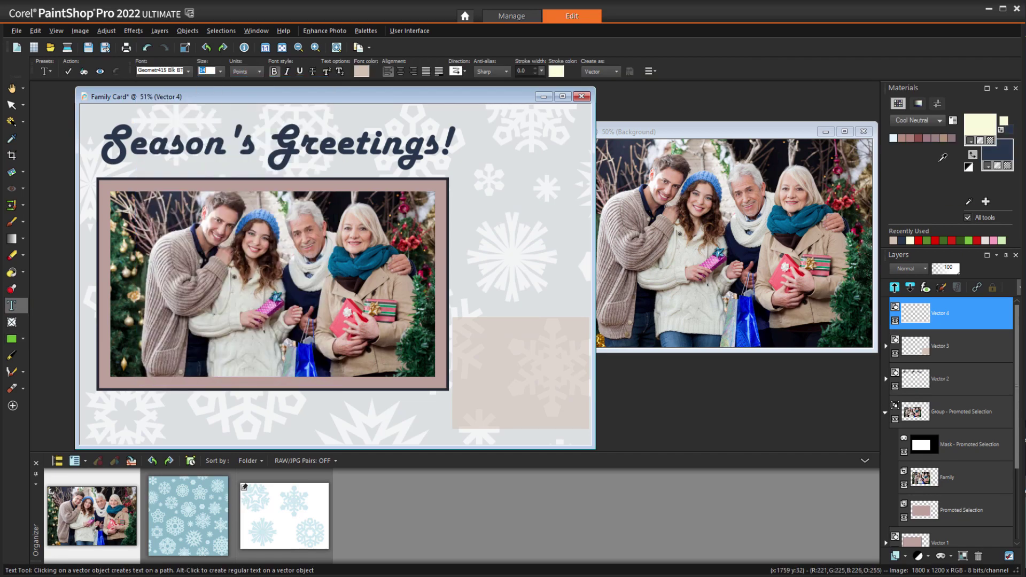
# Type the Best wishes message in the beige box, centred with leading 0.0, and close the photo window.
pyautogui.click(551, 349)
pyautogui.write('Best wishes for')
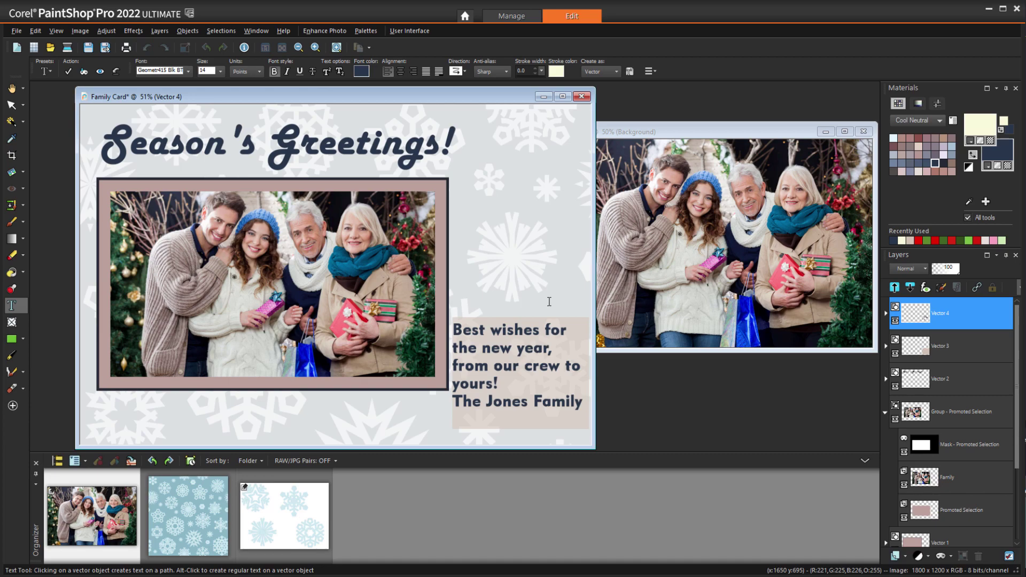
pyautogui.click(400, 72)
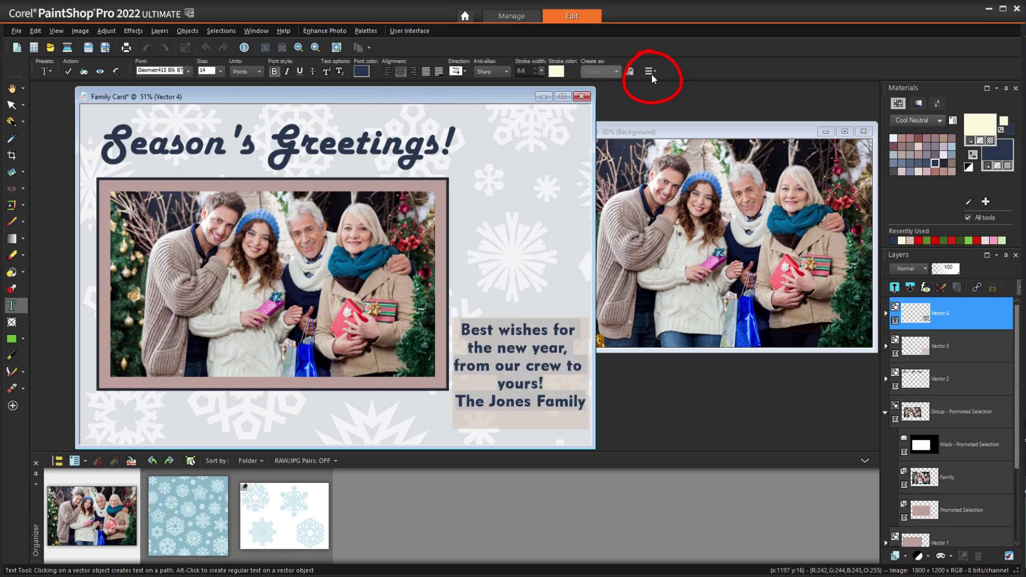
pyautogui.click(651, 71)
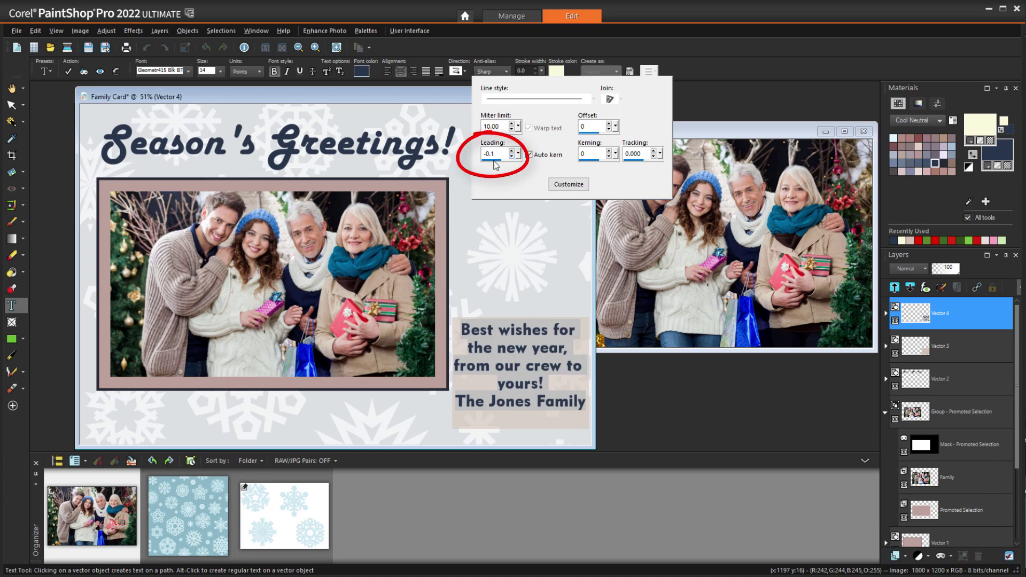
pyautogui.moveTo(498, 154); pyautogui.dragTo(480, 167)
pyautogui.write('0.05')
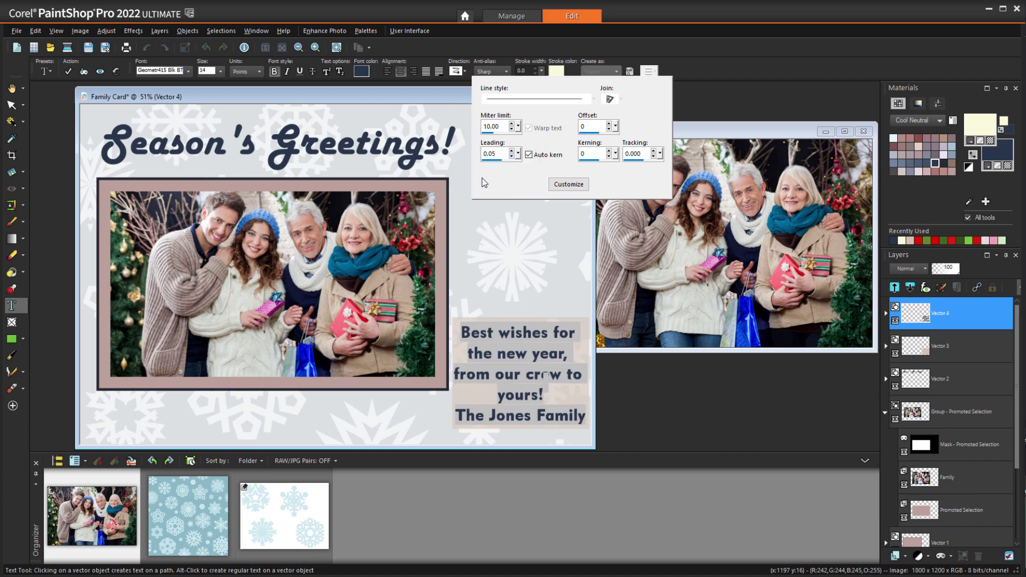
pyautogui.press('Return')
pyautogui.click(864, 132)
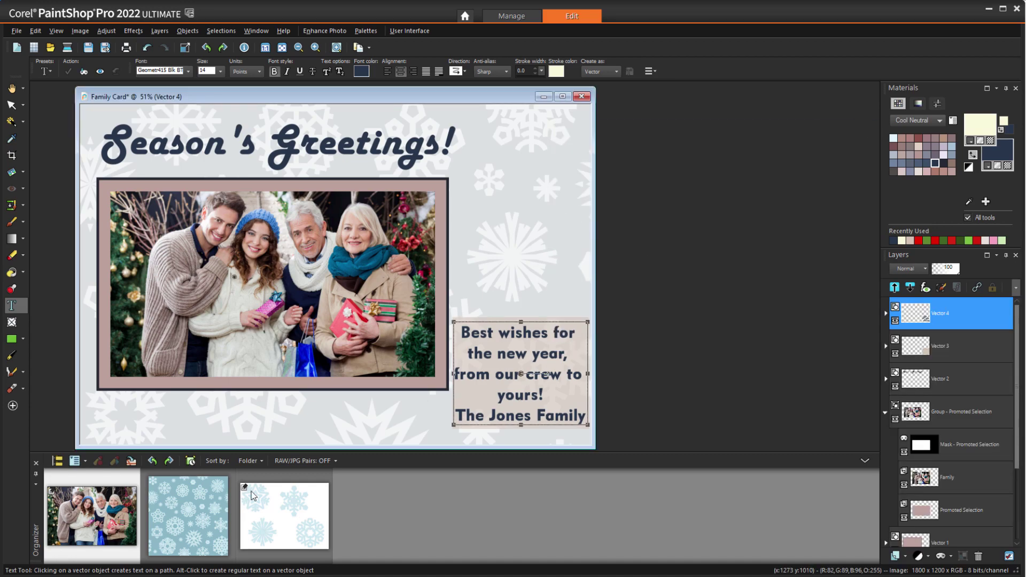
# Open the snowflakes image, select its top-left snowflake, and paste it into the Family Card.
pyautogui.doubleClick(239, 521)
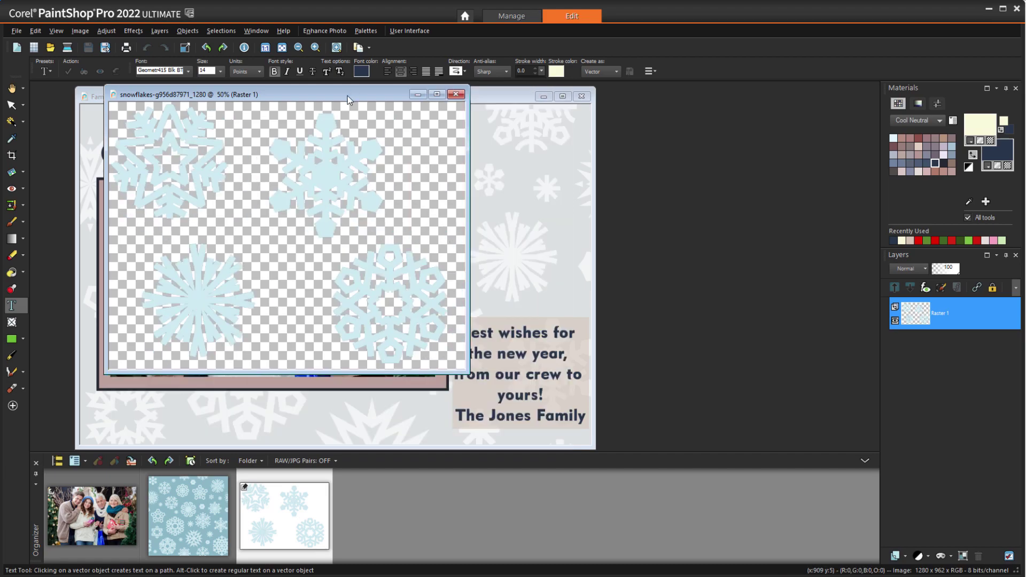
pyautogui.moveTo(347, 95); pyautogui.dragTo(839, 131)
pyautogui.scroll(-1, 763, 165)
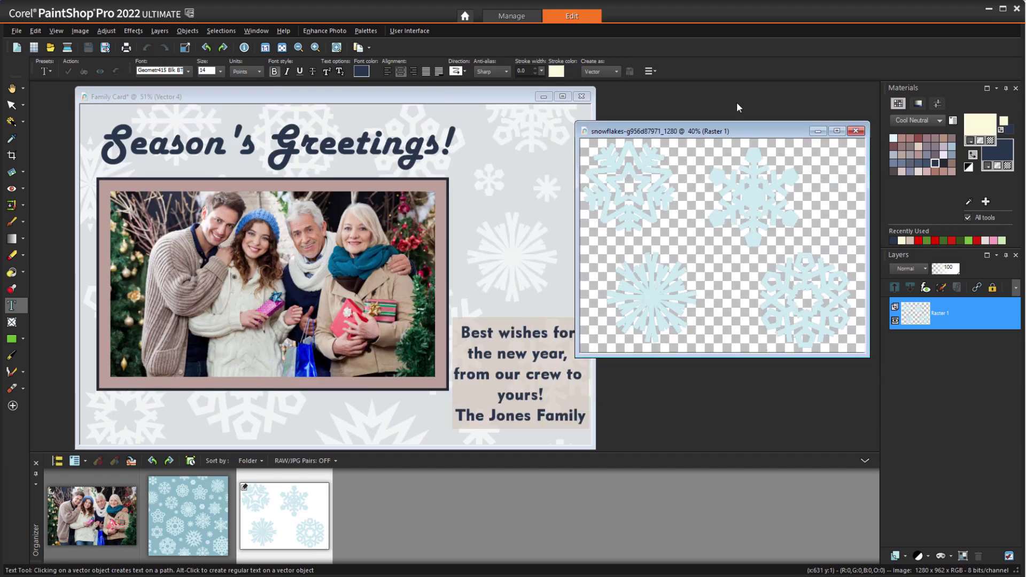
pyautogui.click(12, 105)
pyautogui.click(22, 124)
pyautogui.click(63, 124)
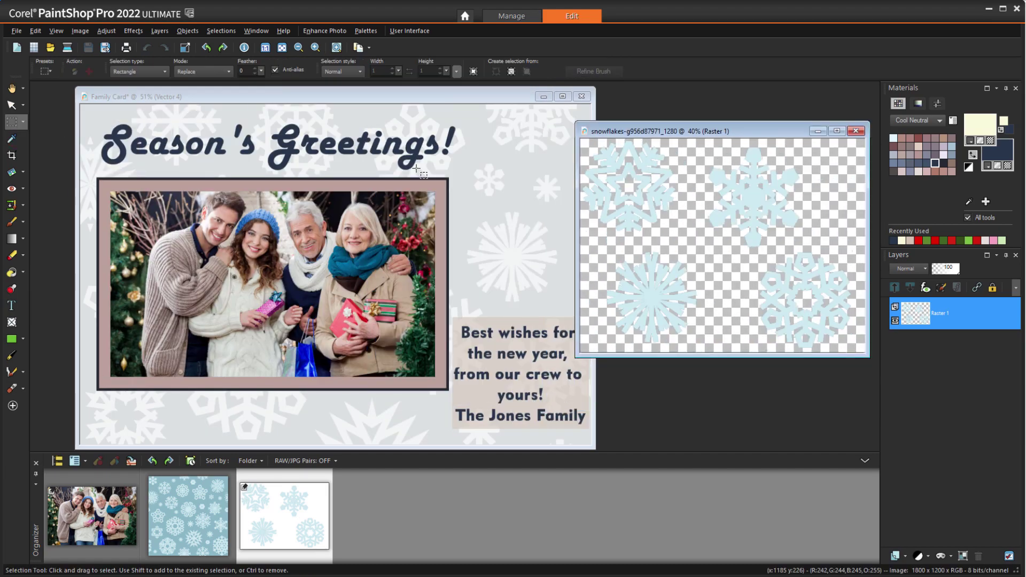
pyautogui.moveTo(682, 236); pyautogui.dragTo(580, 138)
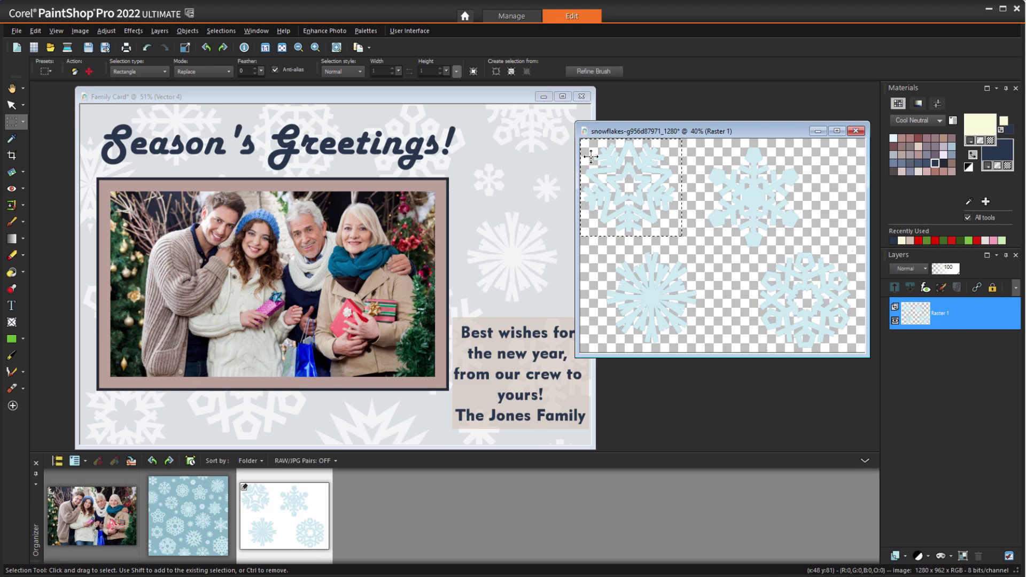
pyautogui.click(470, 95)
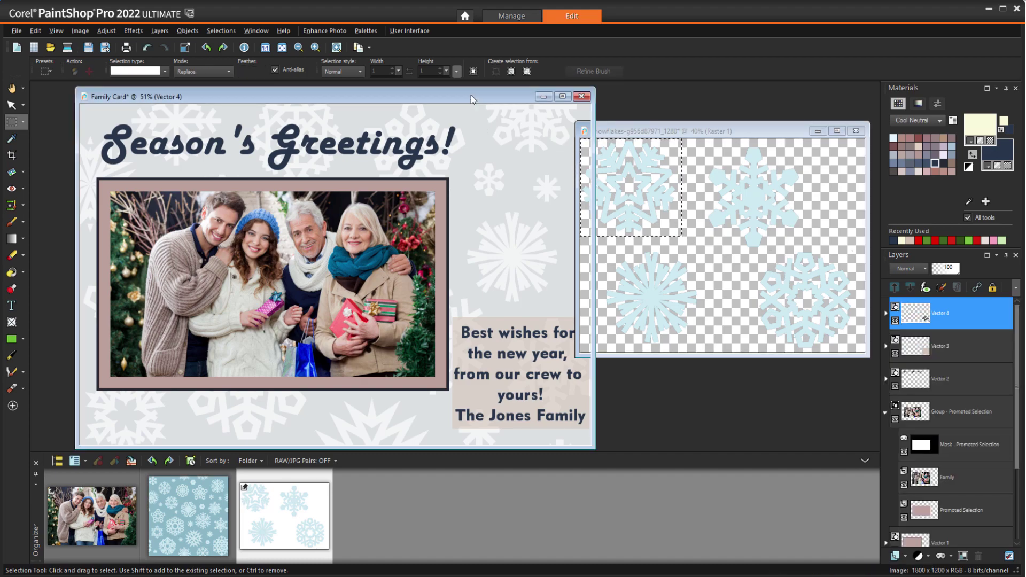
pyautogui.hotkey('ctrl', 'v')
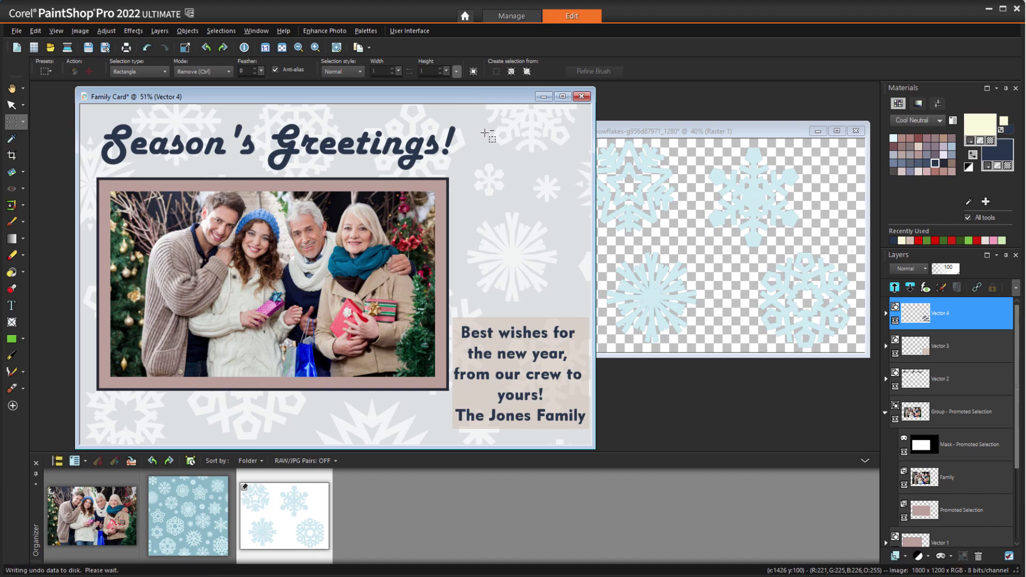
# Move the snowflake to the upper-right corner, shrink it to about 82%, and tilt it about 22°.
pyautogui.click(12, 105)
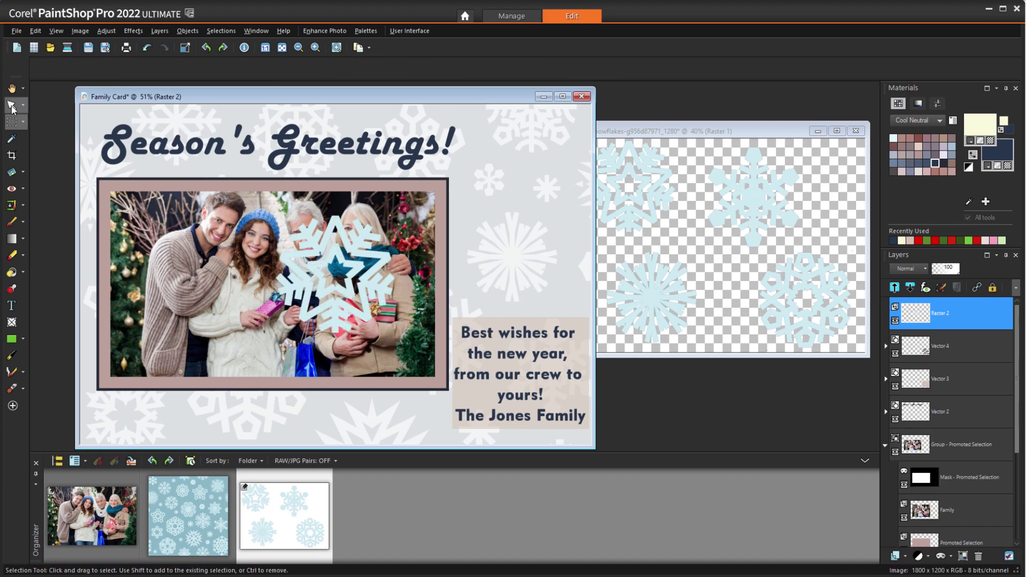
pyautogui.moveTo(336, 274); pyautogui.dragTo(521, 172)
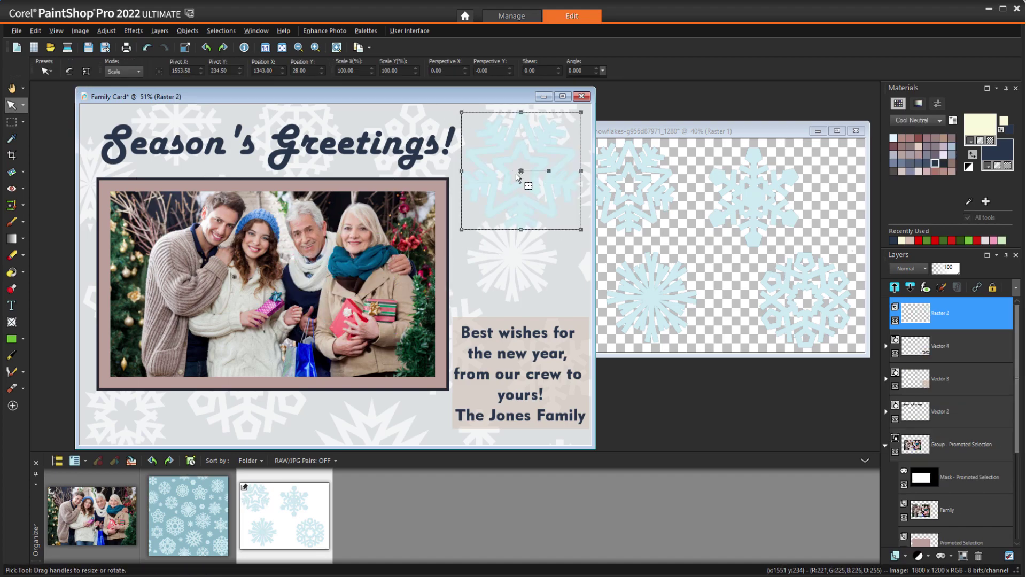
pyautogui.moveTo(464, 226); pyautogui.dragTo(483, 208)
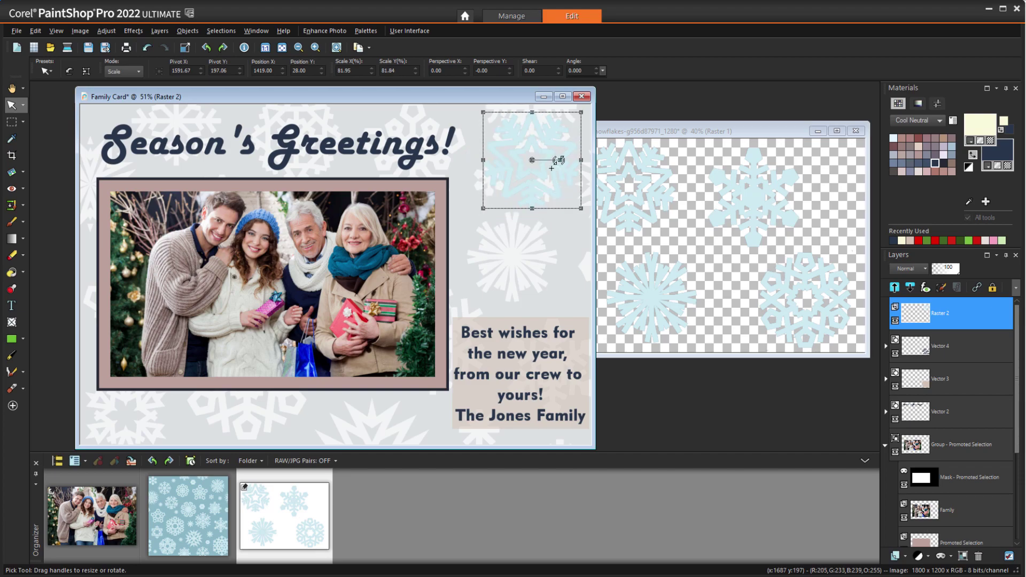
pyautogui.moveTo(556, 160); pyautogui.dragTo(557, 171)
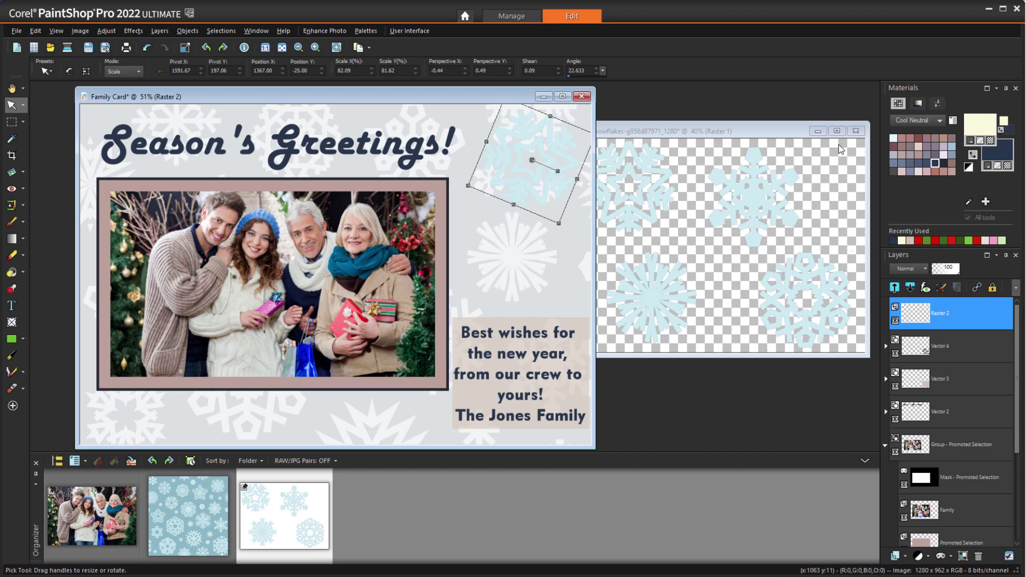
# Recolour the top-right snowflake blue-grey with the Color Changer.
pyautogui.click(894, 161)
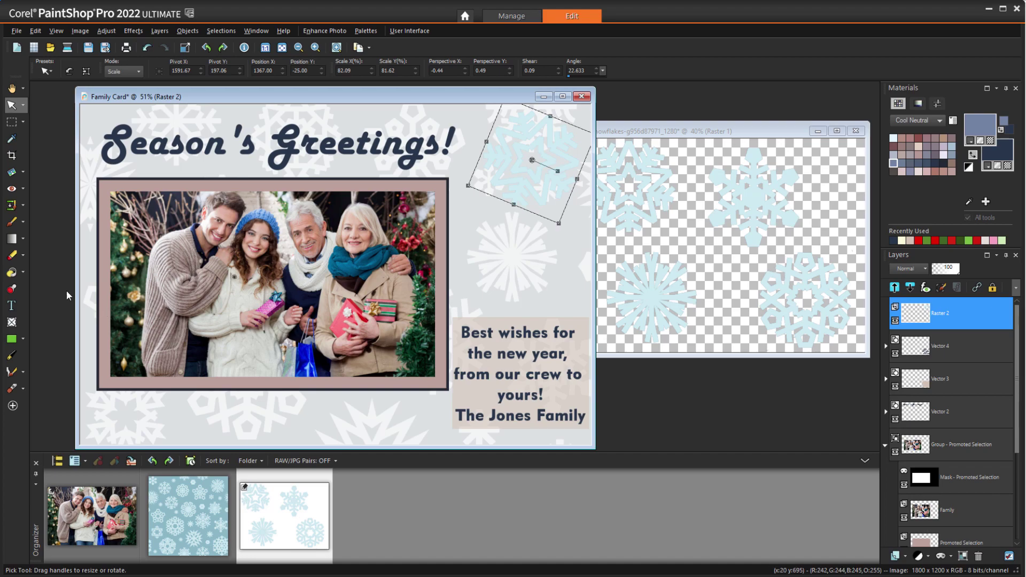
pyautogui.click(24, 272)
pyautogui.click(90, 286)
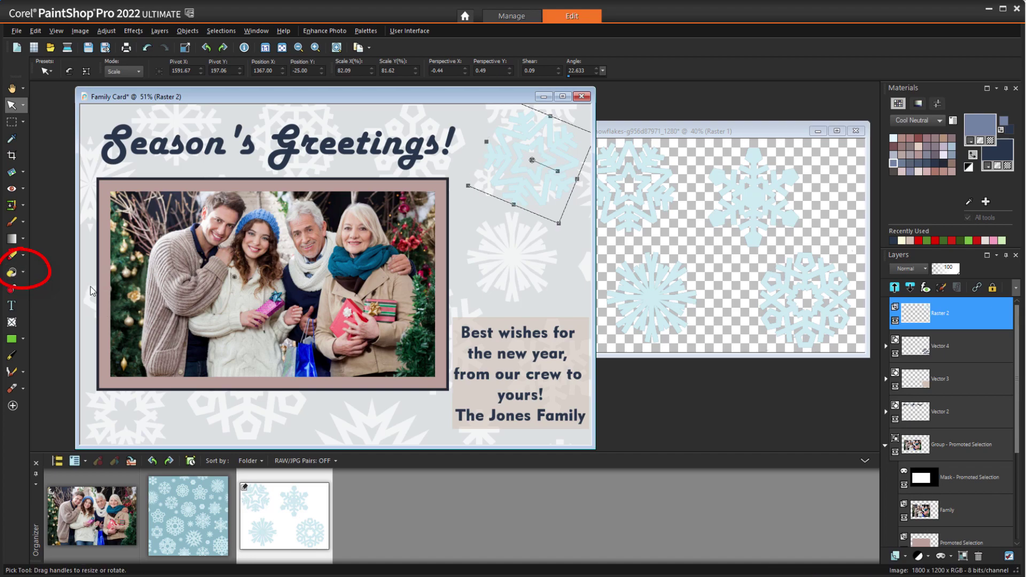
pyautogui.click(508, 185)
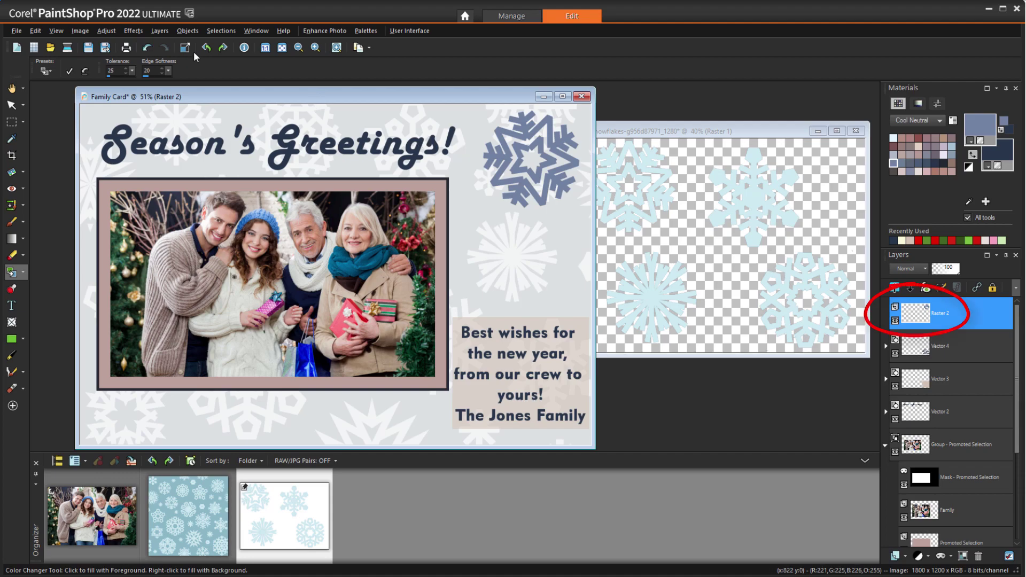
# Give the snowflake a drop shadow with vertical and horizontal offsets of 6.
pyautogui.click(133, 31)
pyautogui.moveTo(199, 81)
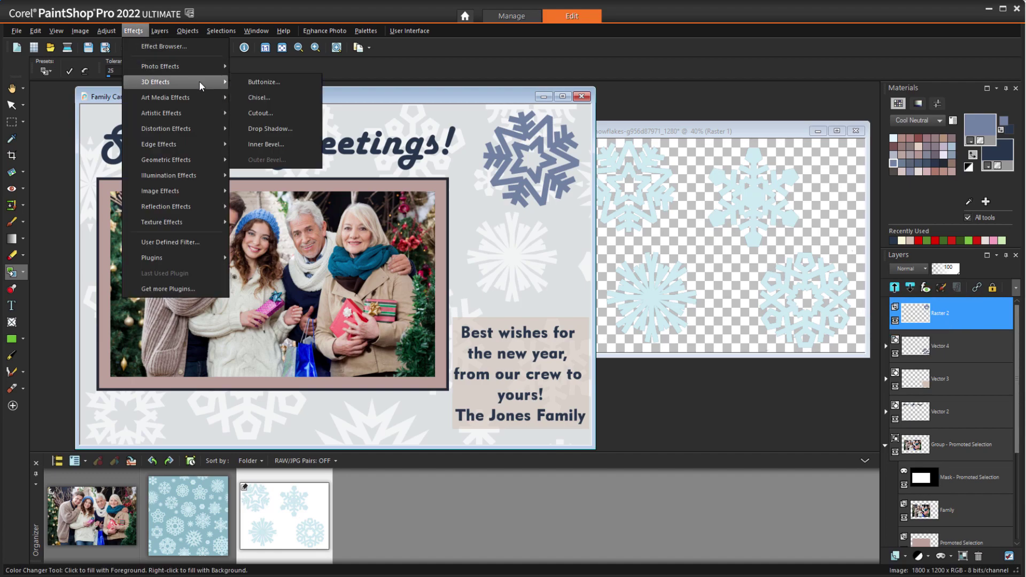
pyautogui.click(302, 128)
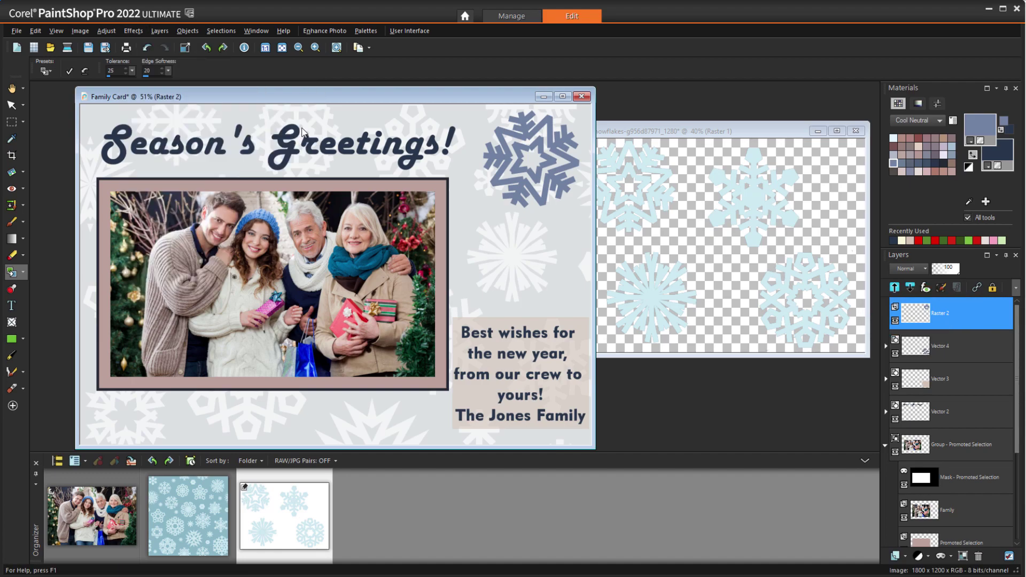
pyautogui.click(789, 201)
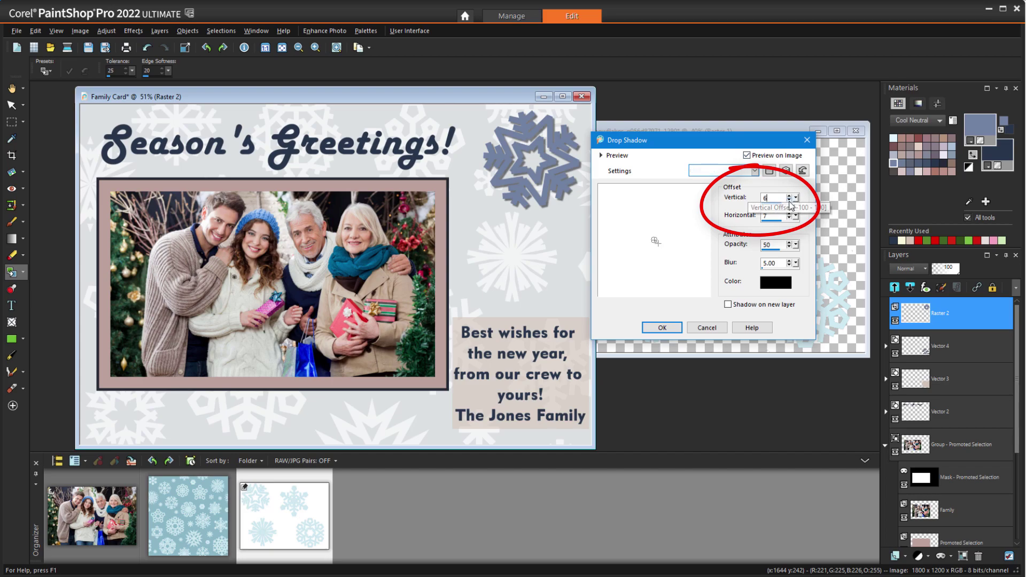
pyautogui.click(789, 218)
pyautogui.click(662, 327)
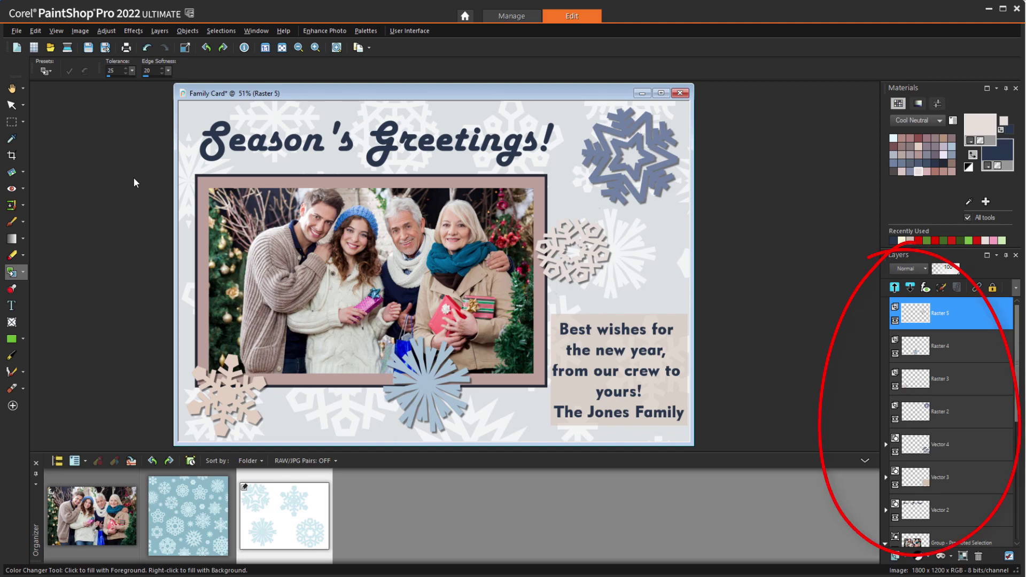
# Save the card as Family Card in PSPIMAGE format.
pyautogui.click(18, 31)
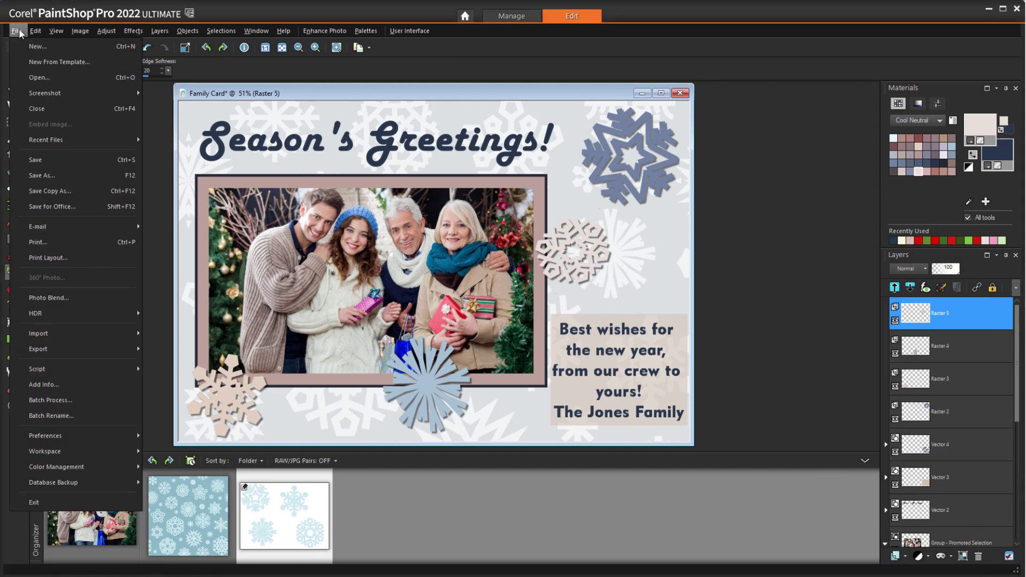
pyautogui.click(84, 175)
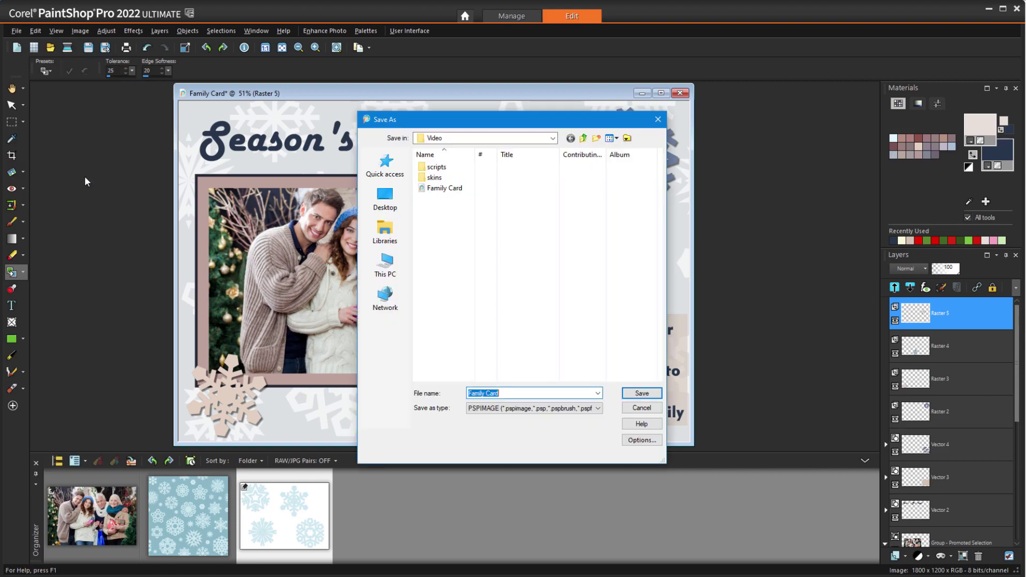
pyautogui.click(644, 395)
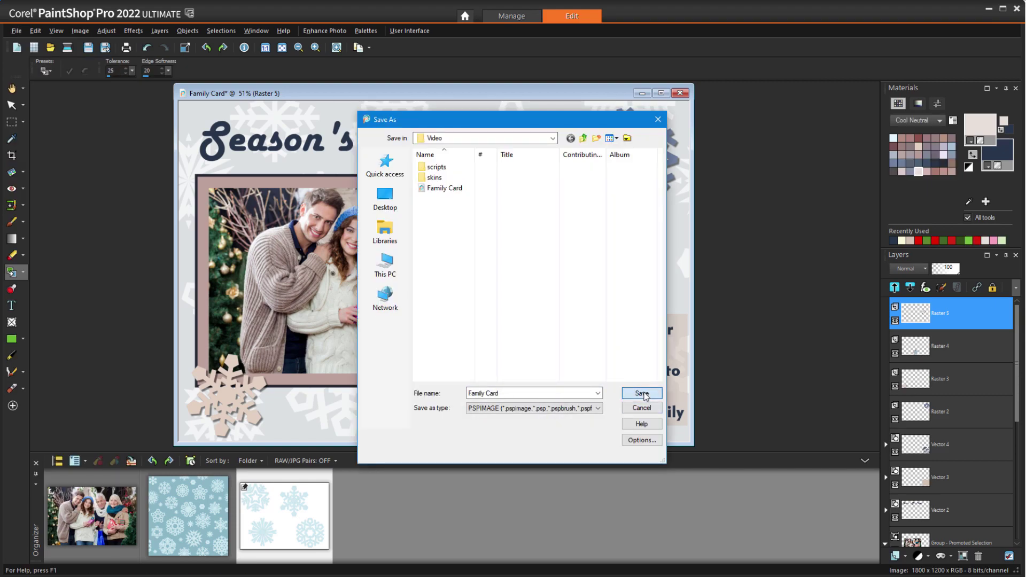
# Save a flattened Family Card.jpg JPEG copy, accepting the layer merge.
pyautogui.click(20, 31)
pyautogui.click(87, 175)
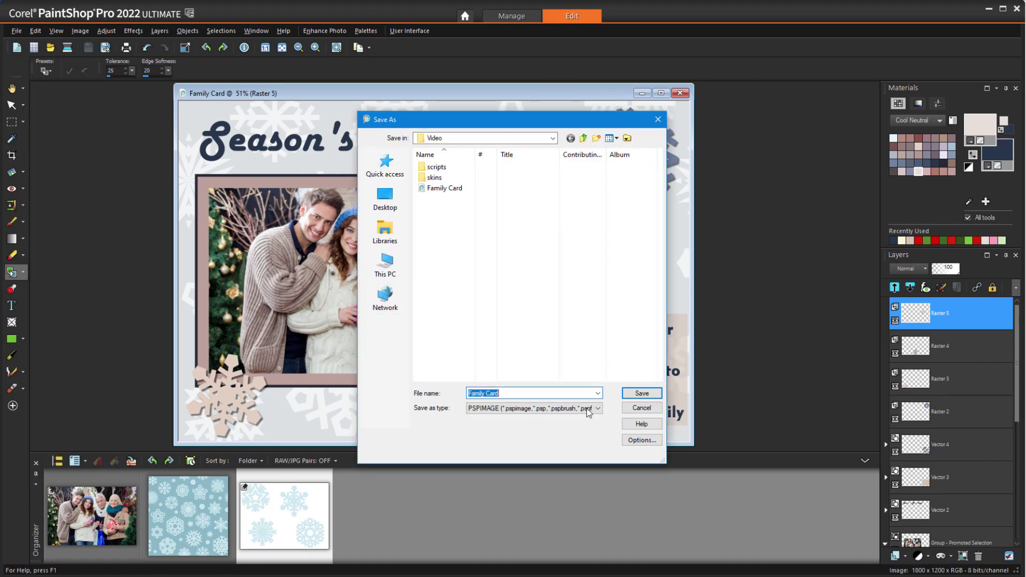
pyautogui.click(597, 408)
pyautogui.click(563, 197)
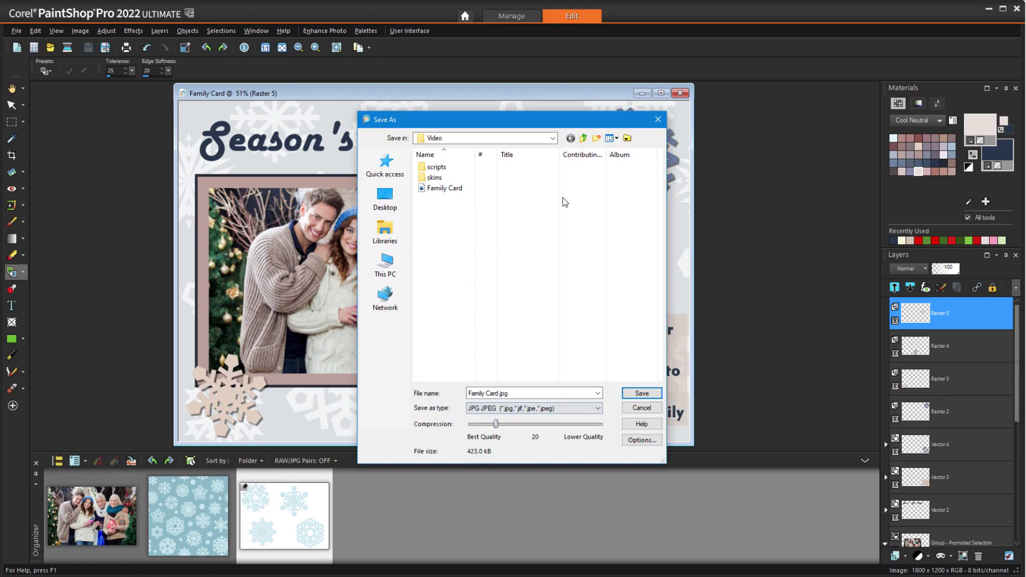
pyautogui.click(643, 395)
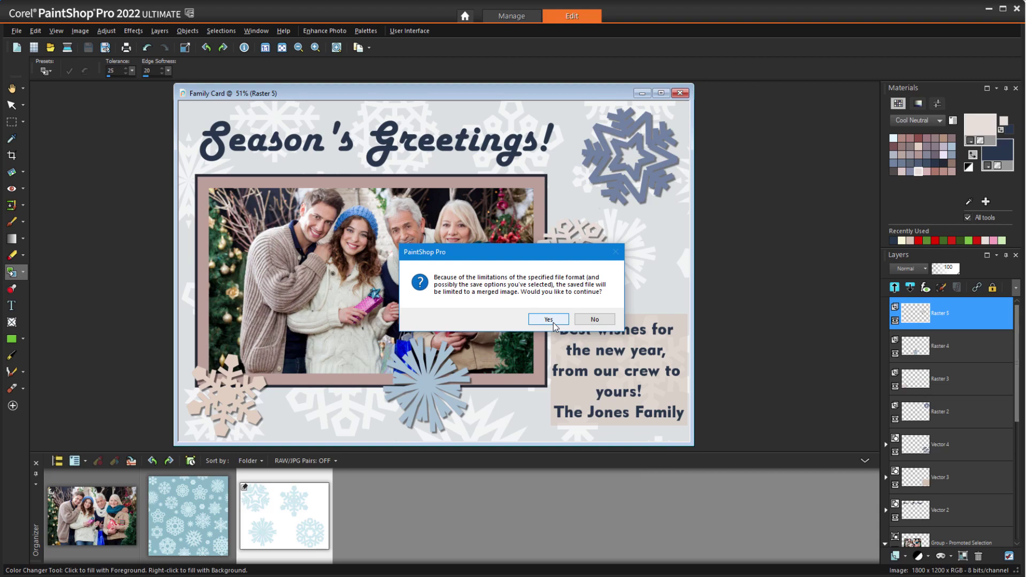
pyautogui.click(548, 319)
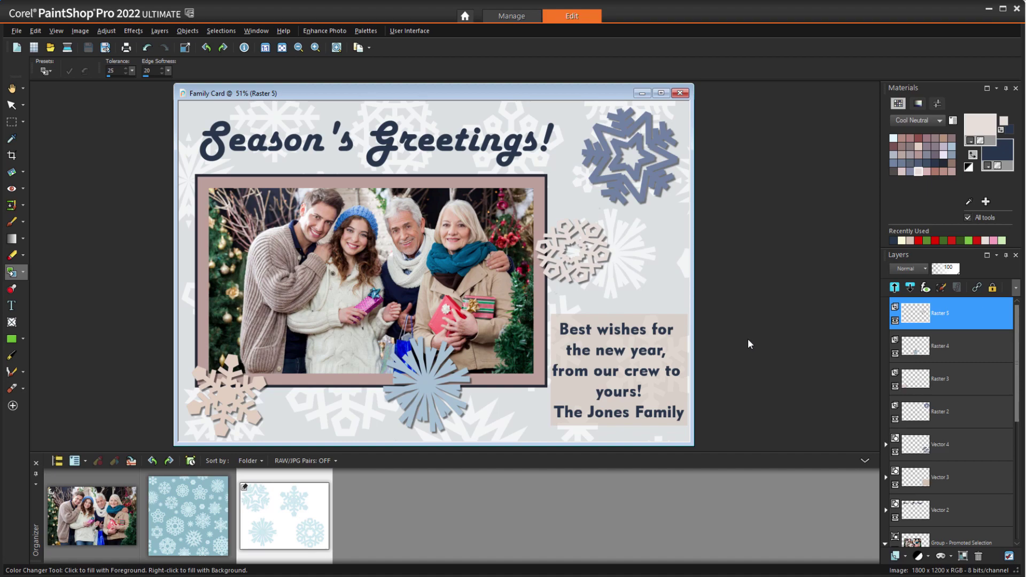
# Load the Avery 5889 4" x 6" postcard template in Print Layout and fill both cells with Family Card.
pyautogui.click(21, 35)
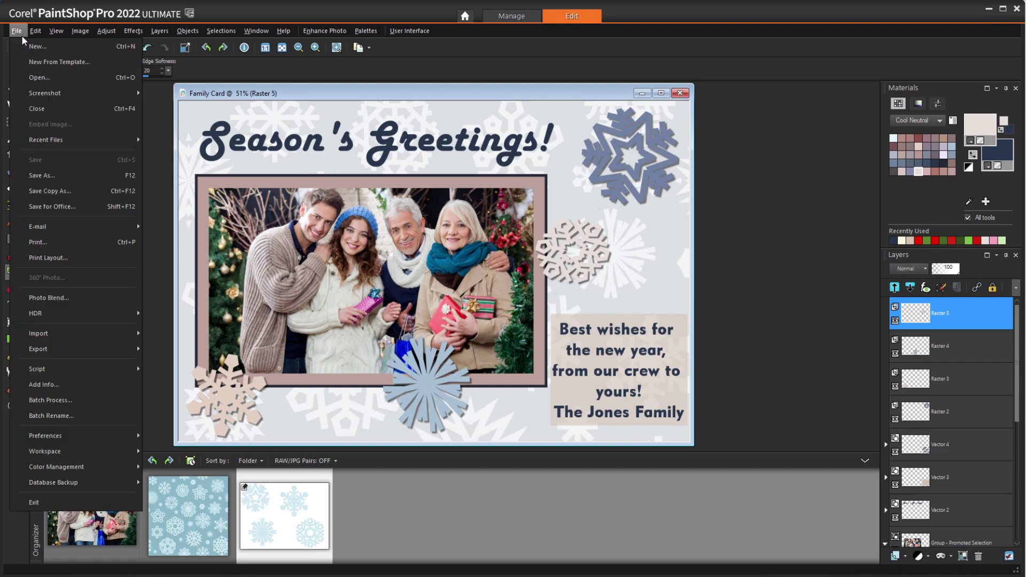
pyautogui.click(92, 259)
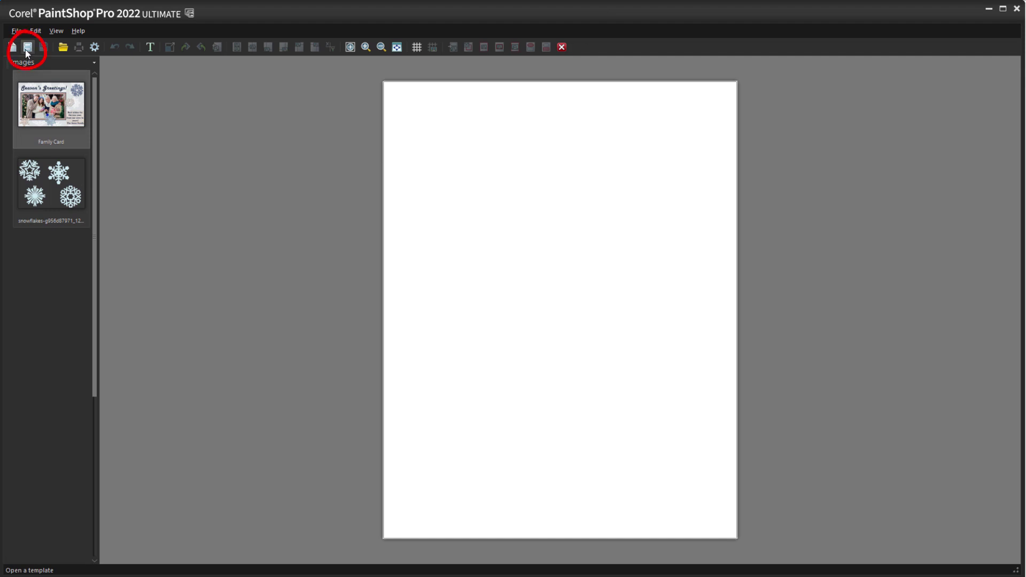
pyautogui.click(27, 48)
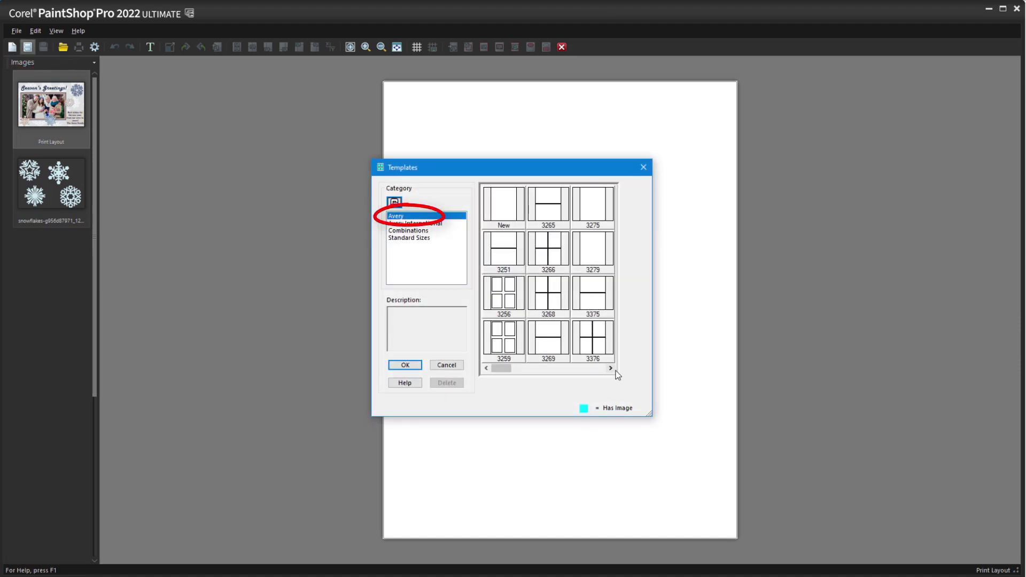
pyautogui.click(609, 368)
pyautogui.click(609, 368)
pyautogui.click(609, 368)
pyautogui.click(545, 260)
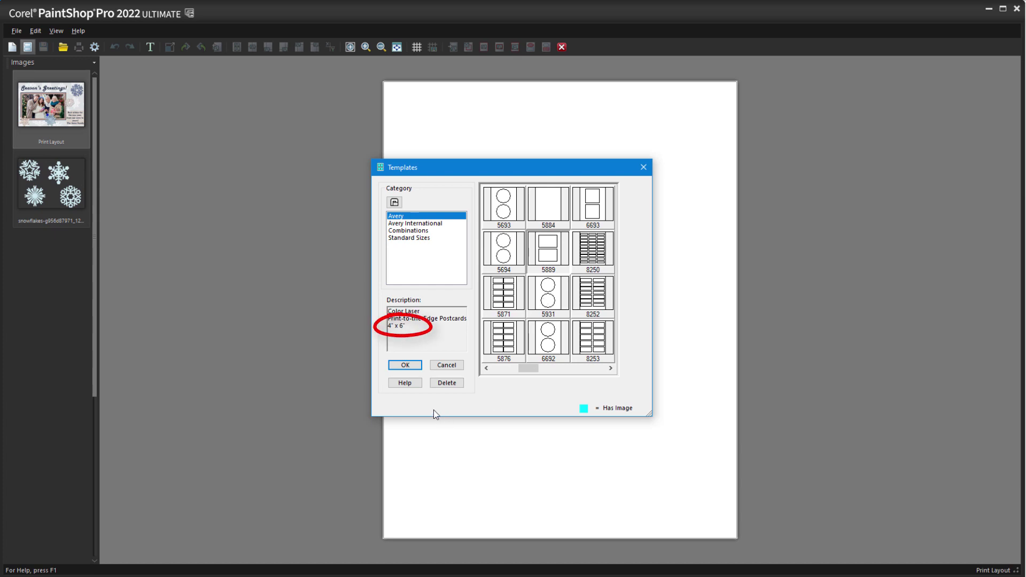
pyautogui.click(405, 365)
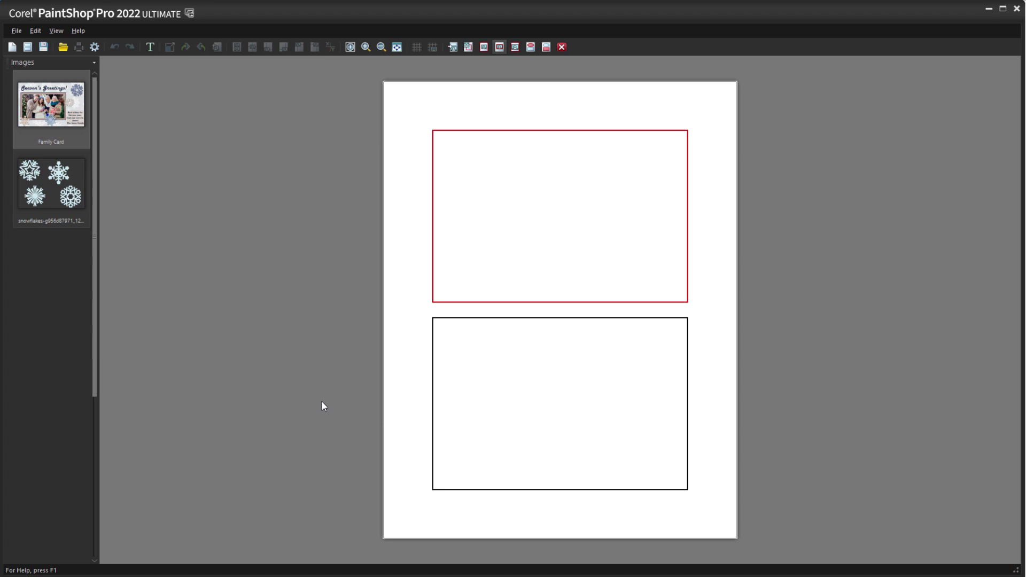
pyautogui.moveTo(66, 121); pyautogui.dragTo(521, 220)
pyautogui.moveTo(51, 122); pyautogui.dragTo(529, 412)
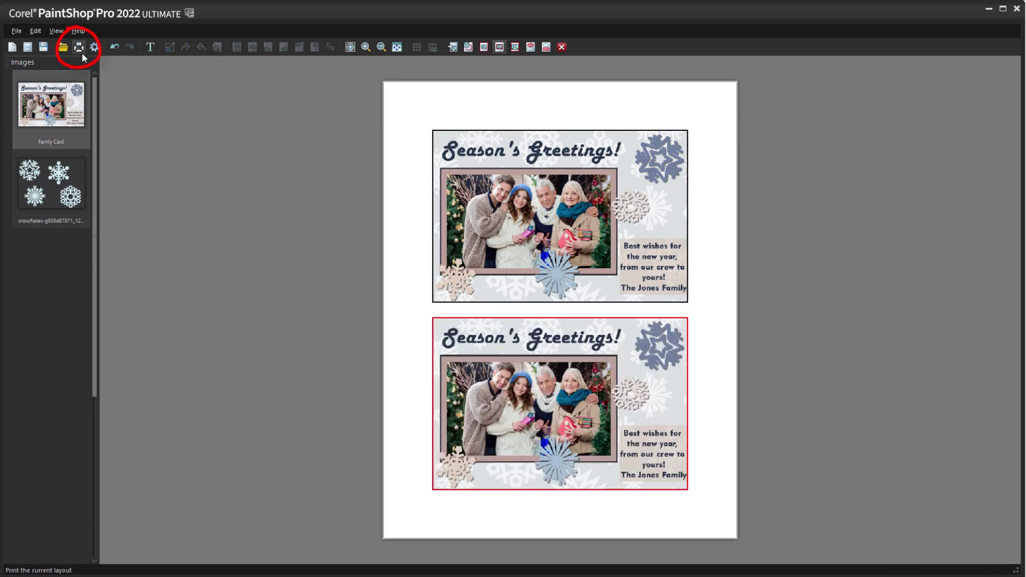